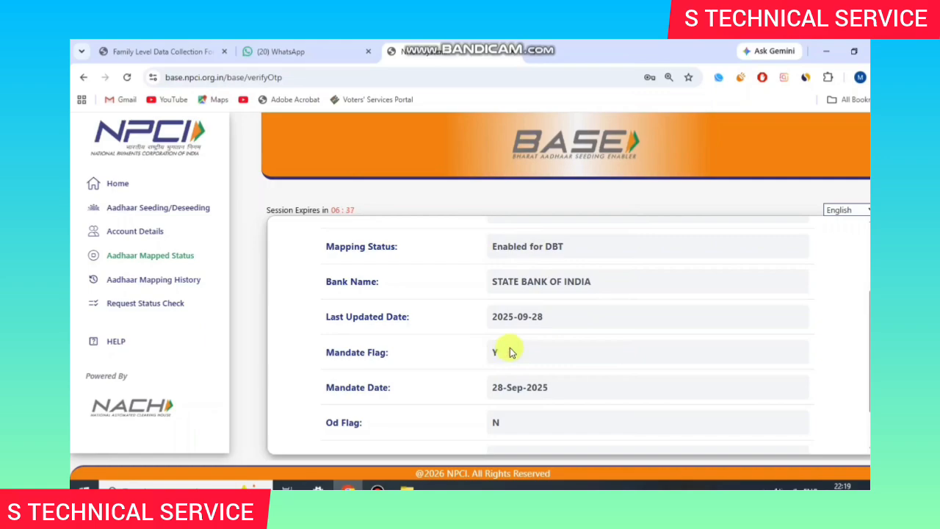
Step: Review the mapped status (Enabled for DBT, State Bank of India), then go to Aadhaar Seeding/Deseeding
scroll(529, 356, up, 1)
scroll(539, 316, down, 1)
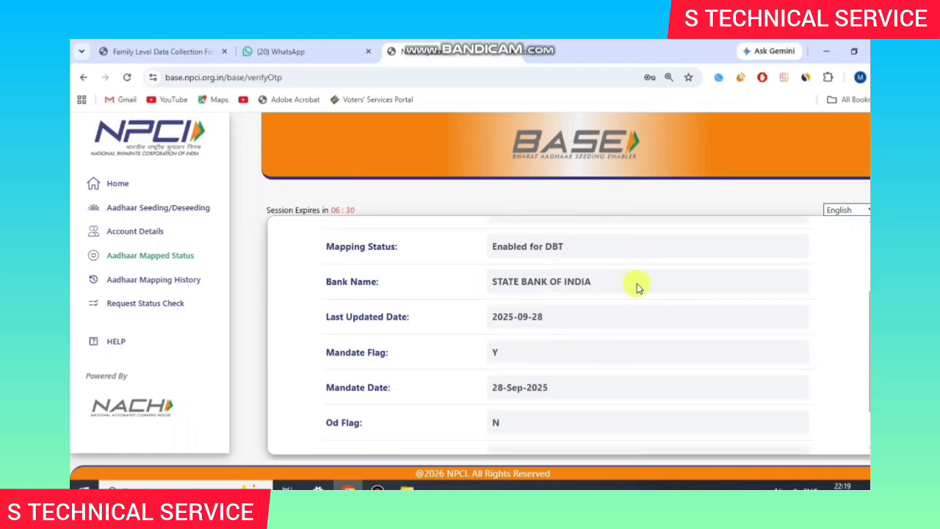
drag(636, 285, 522, 285)
click(563, 294)
scroll(644, 325, up, 2)
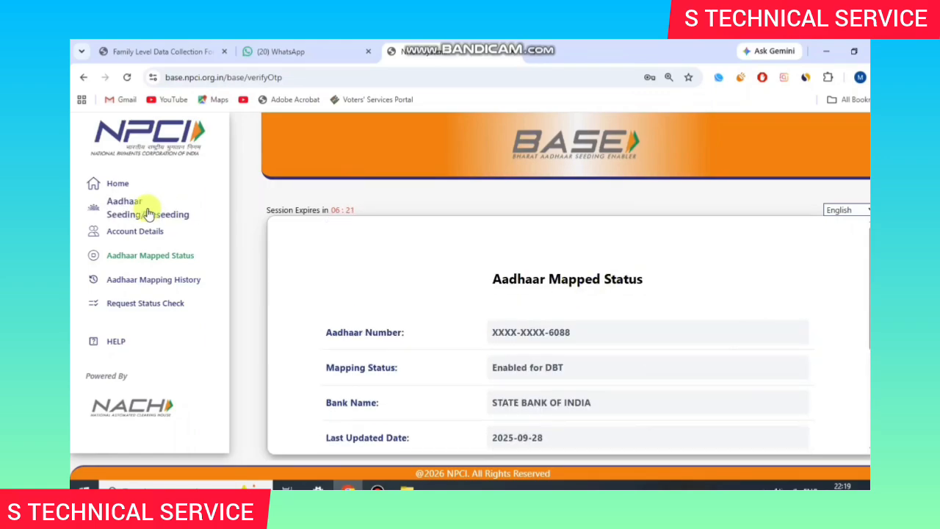
click(141, 210)
Step: Dismiss the alert, choose a Seeding request and select YES BANK as the bank
click(370, 339)
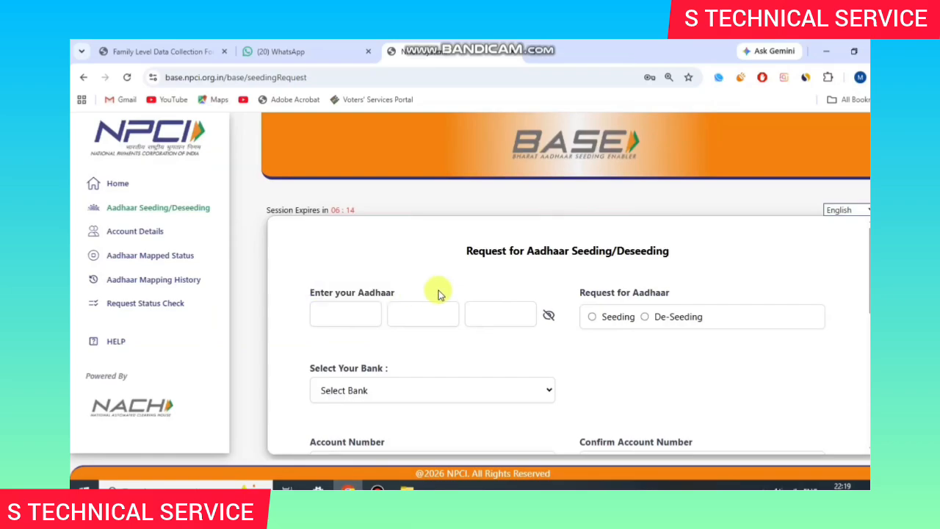
click(606, 320)
scroll(607, 324, down, 1)
click(455, 329)
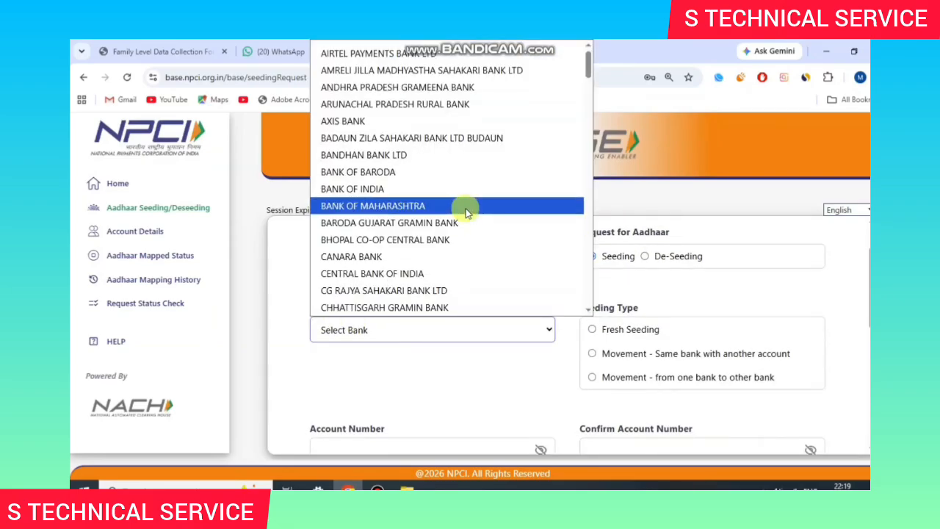
scroll(448, 220, down, 20)
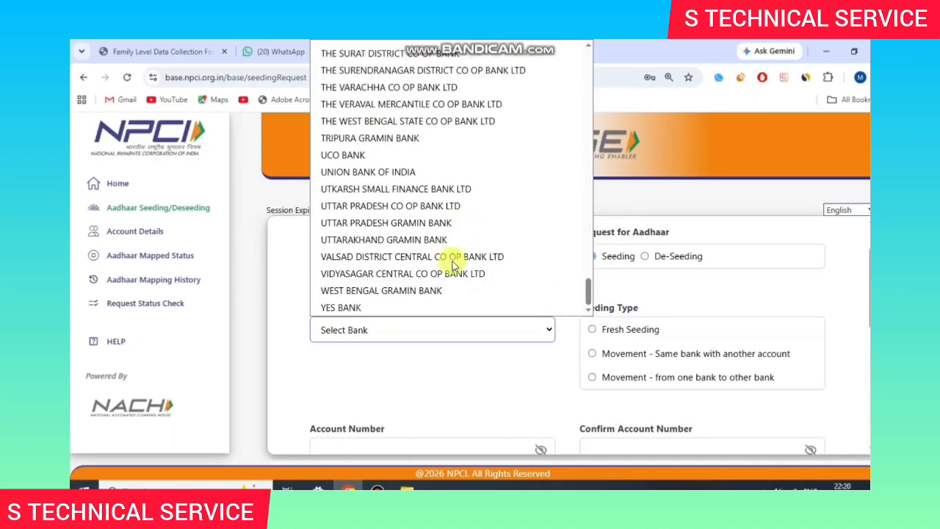
click(396, 307)
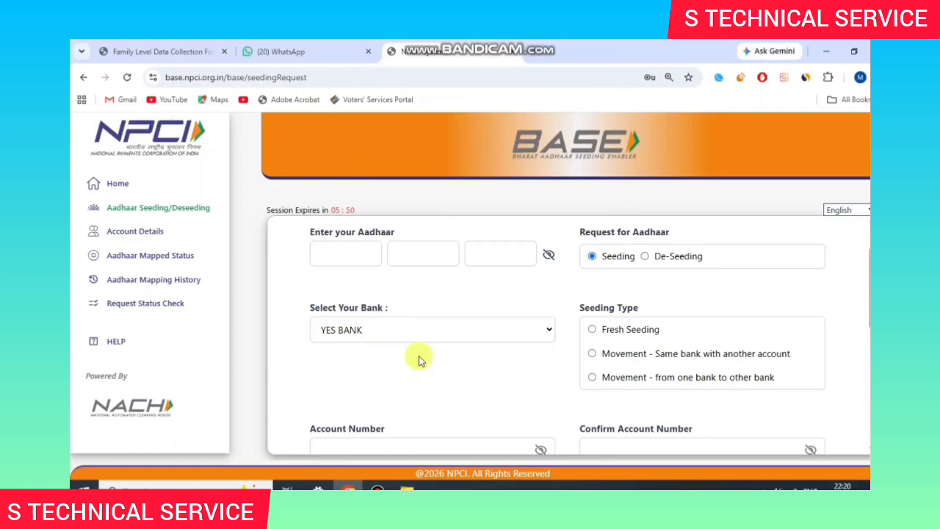
Step: Choose Fresh Seeding, tick the consent declaration, submit and accept the terms
click(643, 330)
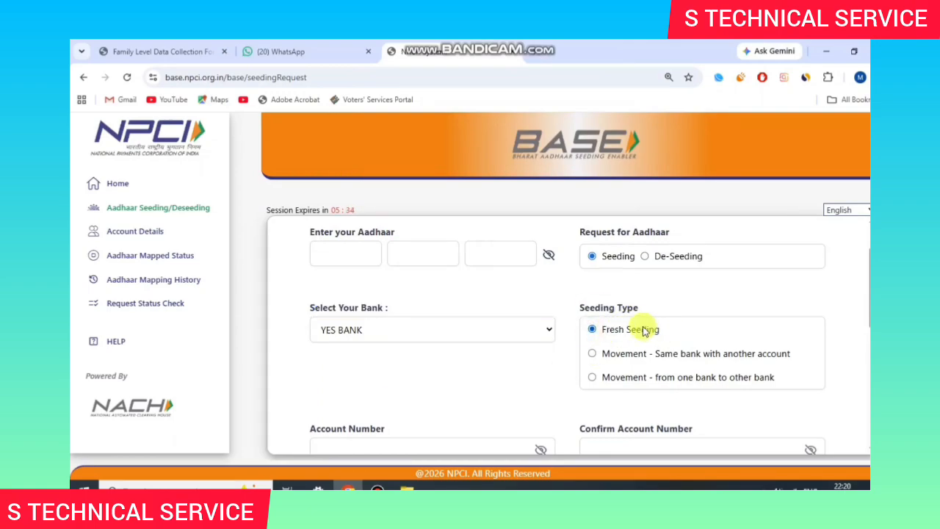
scroll(595, 352, down, 2)
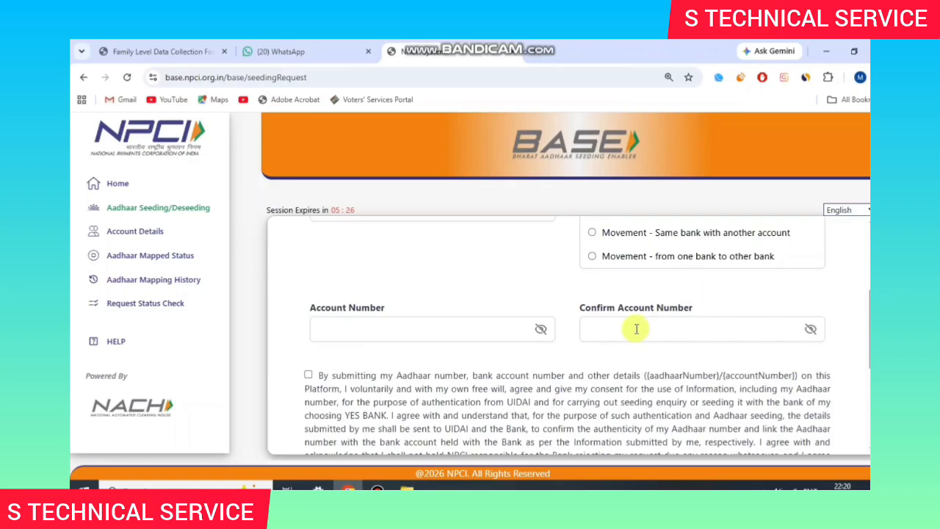
scroll(637, 329, down, 1)
click(308, 300)
scroll(392, 330, down, 2)
click(375, 485)
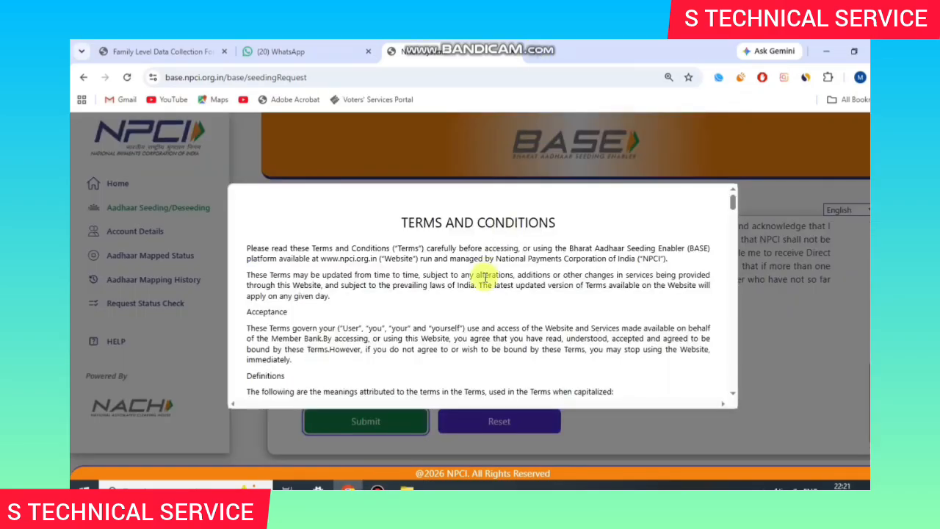
scroll(485, 277, down, 5)
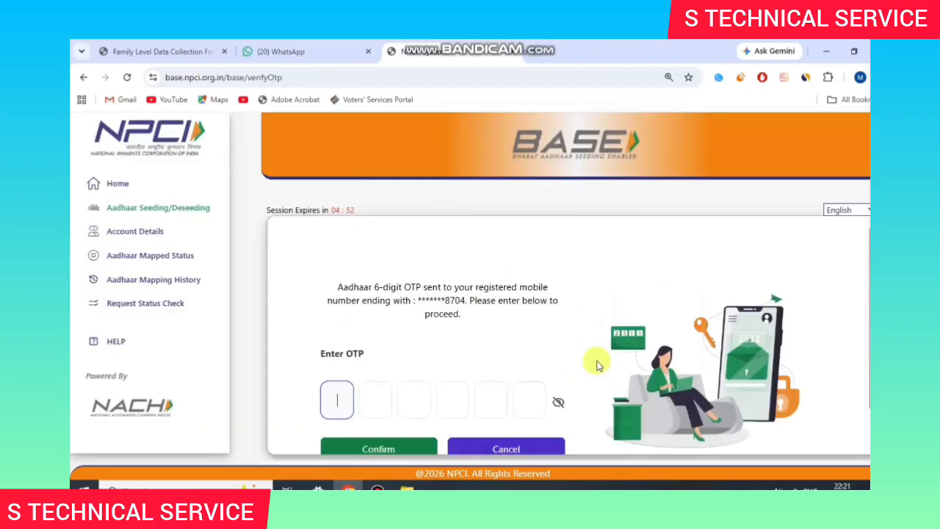
scroll(420, 304, down, 1)
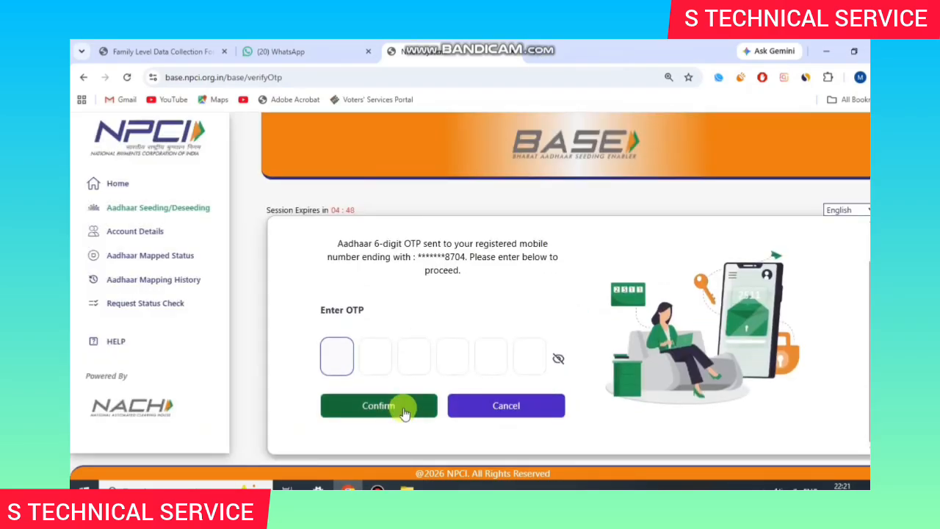
click(376, 489)
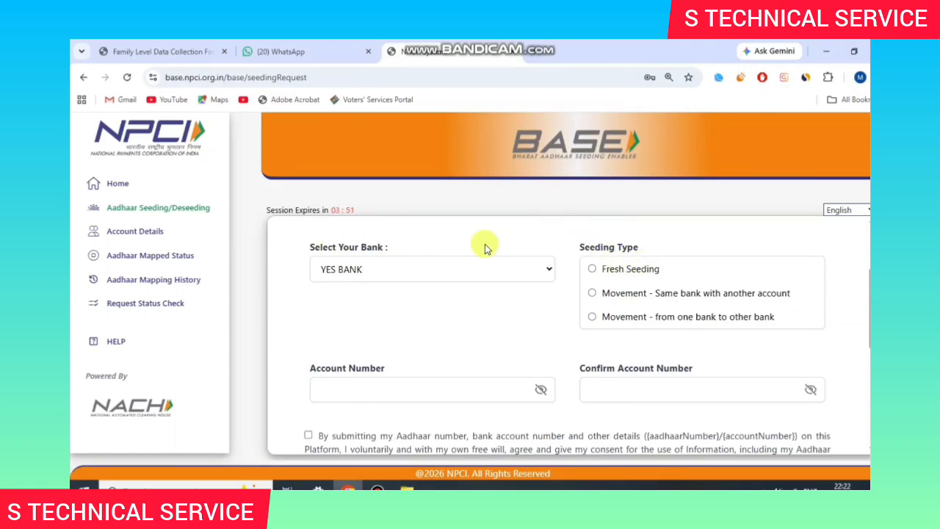
Step: Keep YES BANK and set the seeding type to Movement - from one bank to other bank
click(461, 269)
click(434, 315)
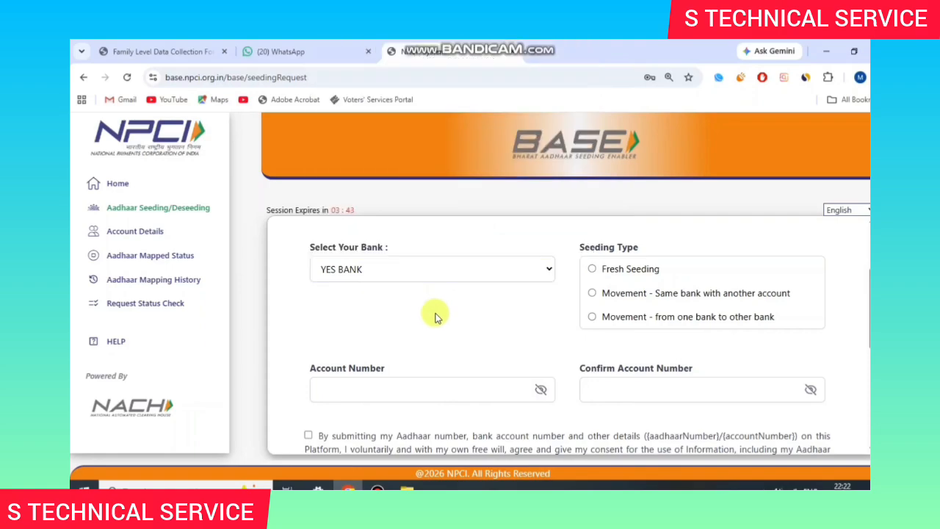
click(604, 293)
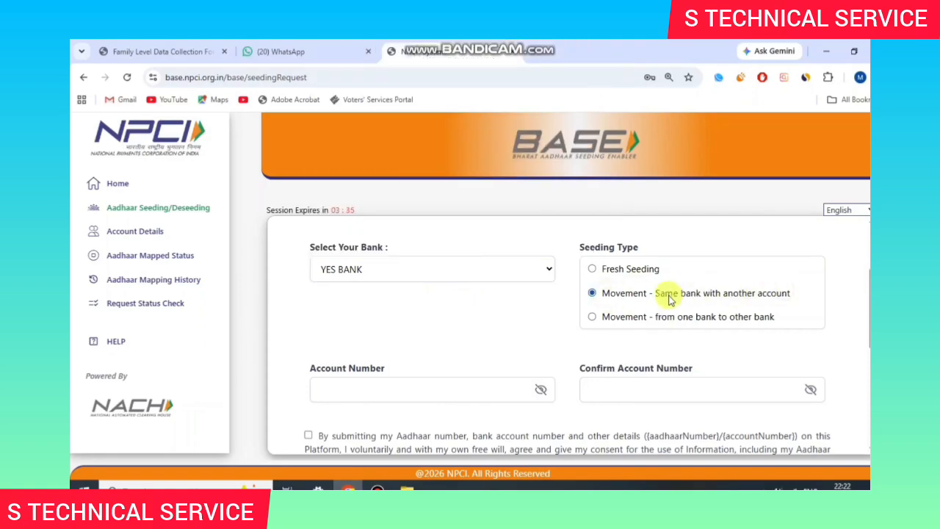
drag(625, 293, 759, 293)
click(758, 293)
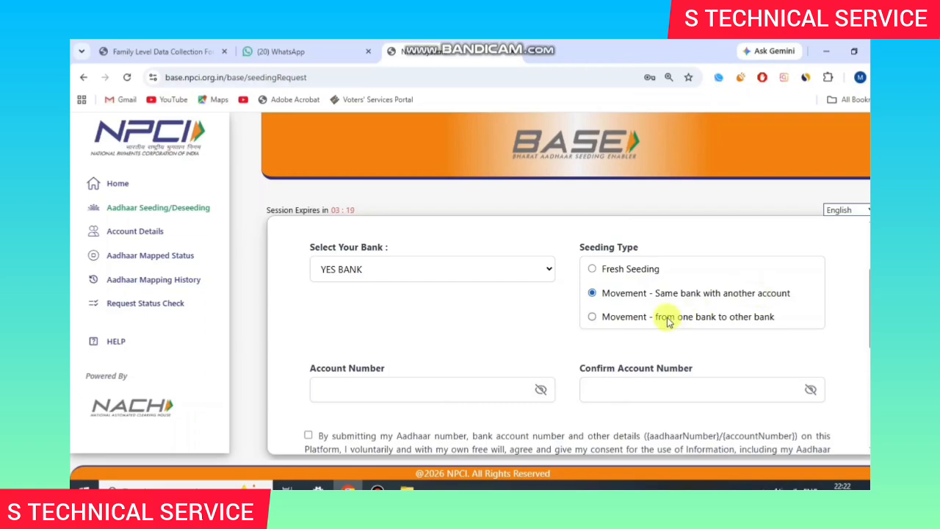
click(771, 318)
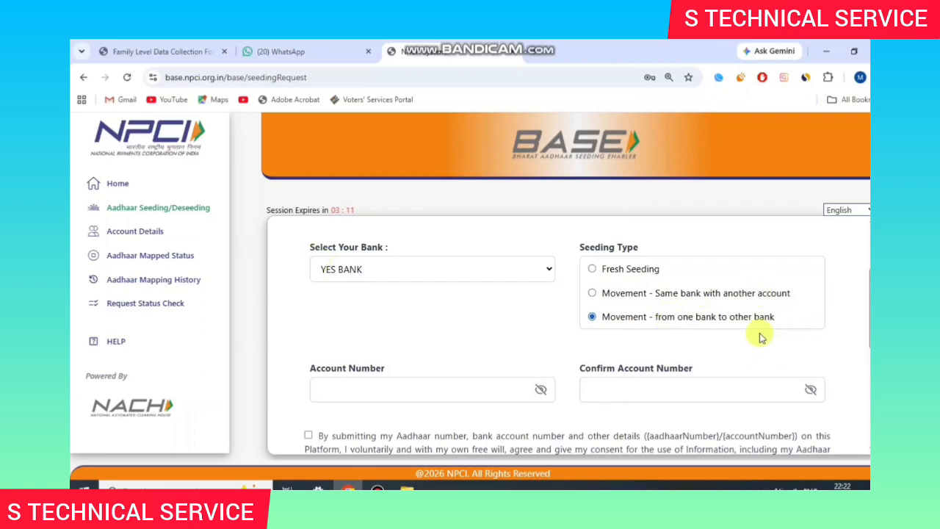
Step: Review the remaining form fields and submit the movement seeding request
scroll(756, 338, down, 1)
drag(310, 308, 405, 308)
click(403, 307)
scroll(395, 294, up, 2)
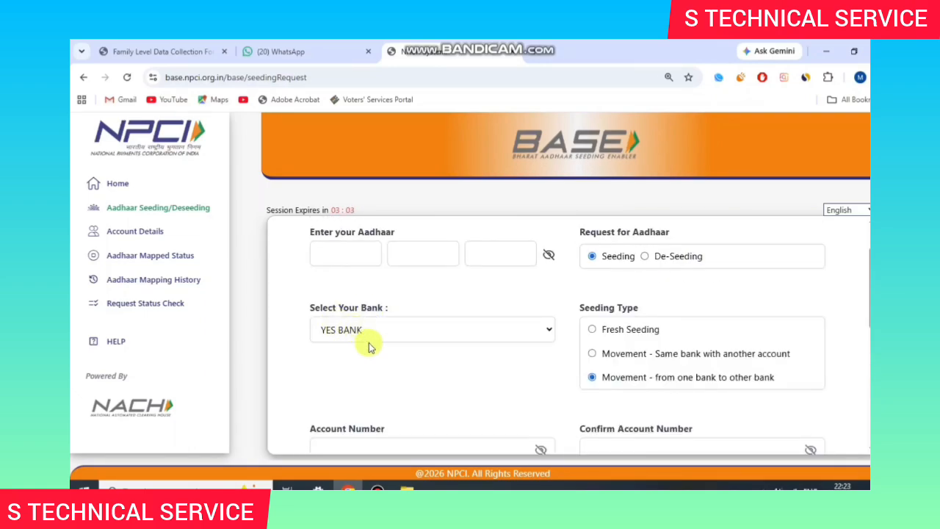
scroll(372, 348, down, 1)
drag(579, 367, 683, 367)
click(684, 368)
scroll(419, 321, down, 3)
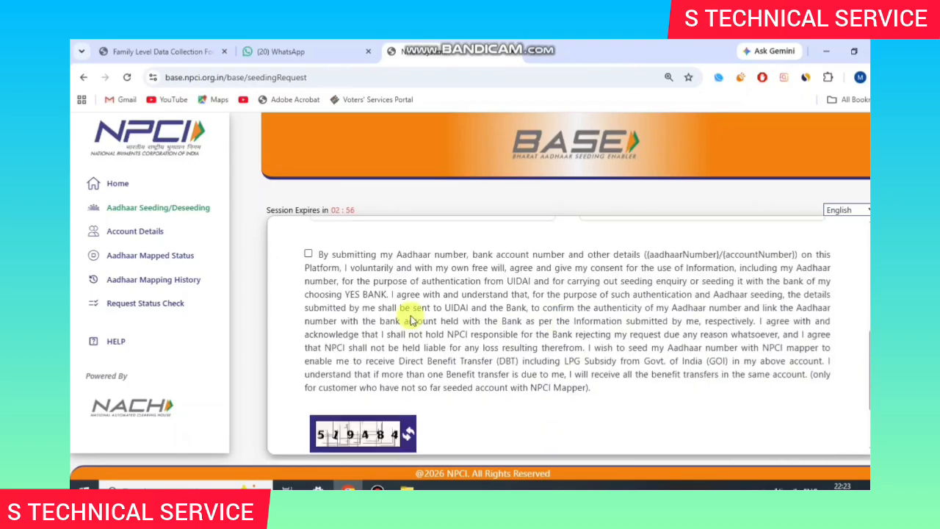
scroll(411, 331, down, 2)
click(365, 421)
Step: Agree to the terms and confirm the request with the six-digit OTP
scroll(624, 357, down, 15)
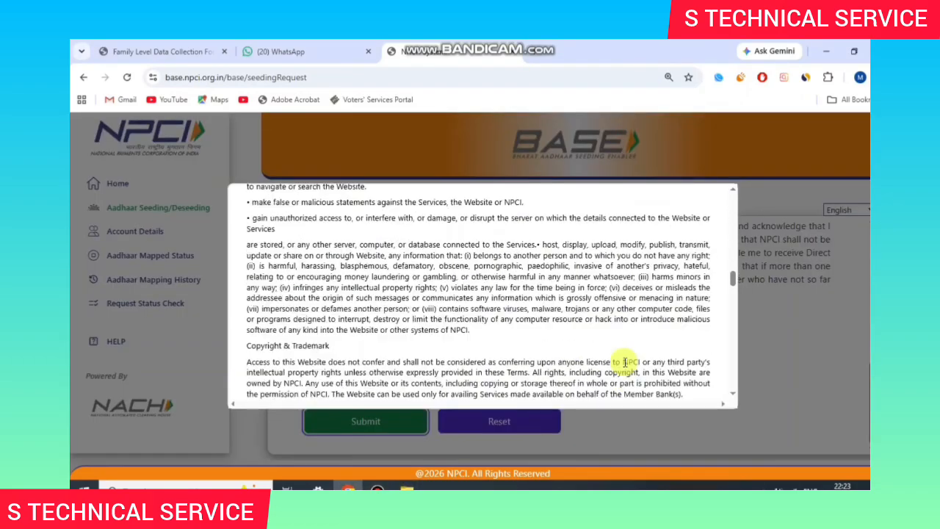
click(602, 371)
text(******)
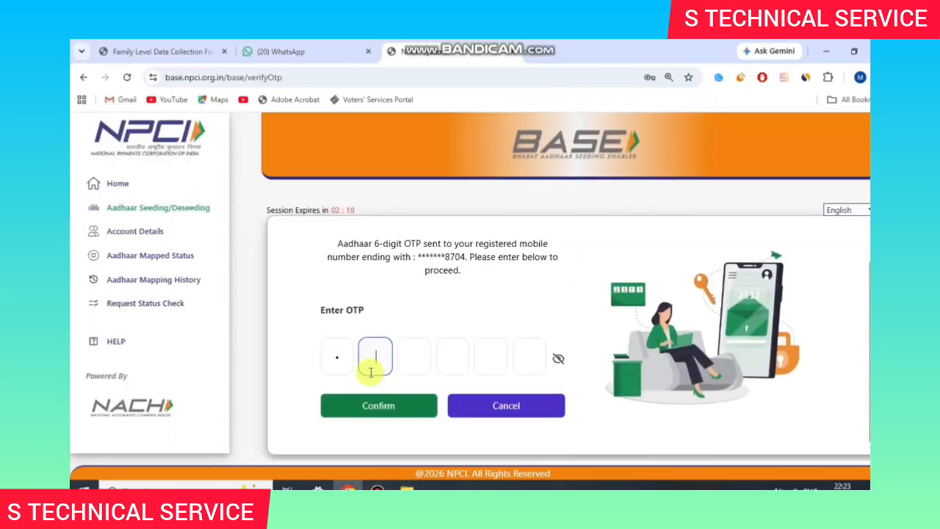
click(422, 403)
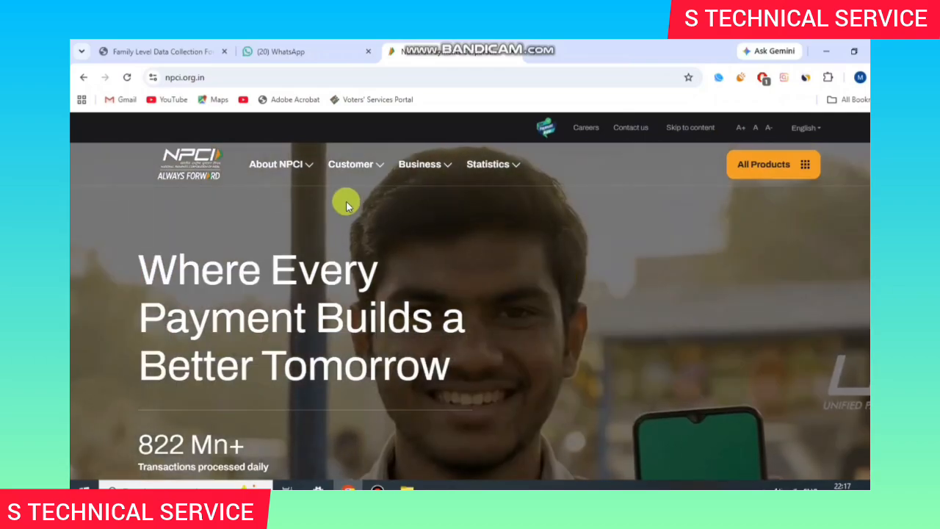
Step: Open Bharat Aadhaar Seeding Enabler (BASE) from the Customer menu's Get Help section
mouse_move(345, 164)
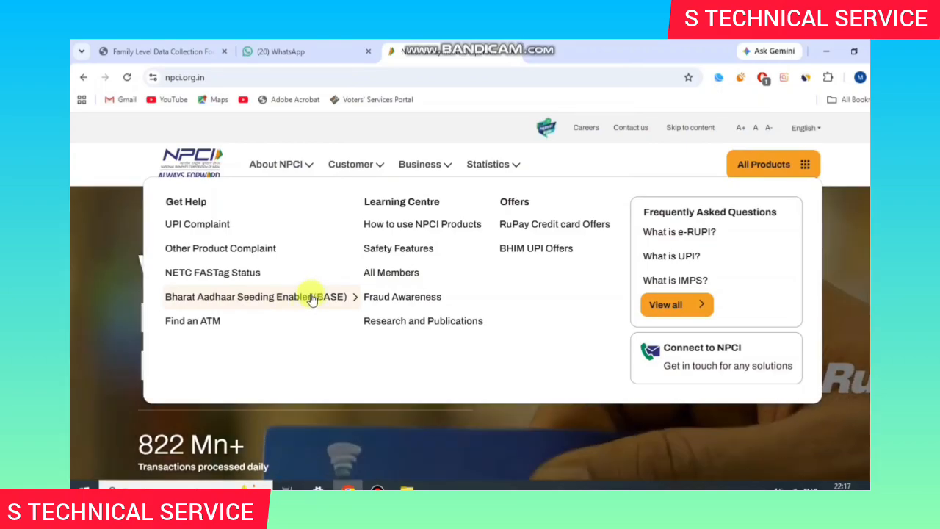
click(278, 297)
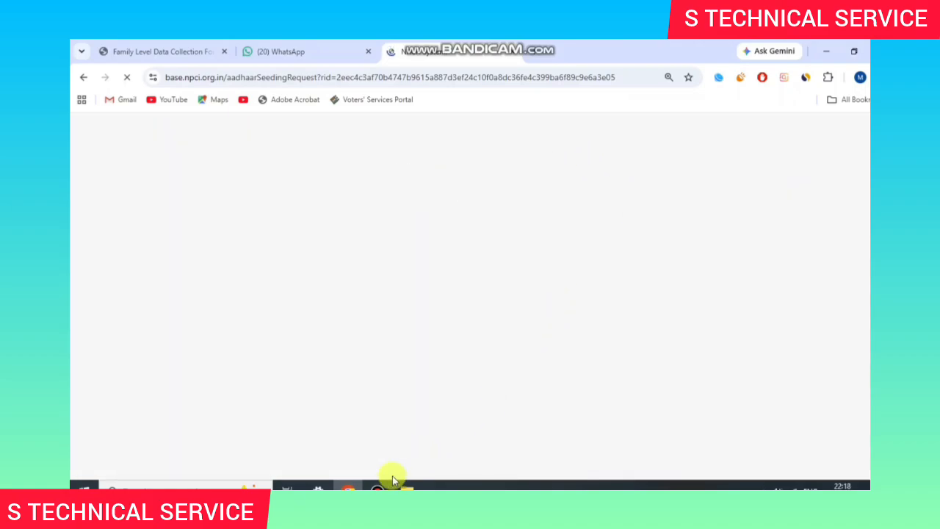
click(377, 489)
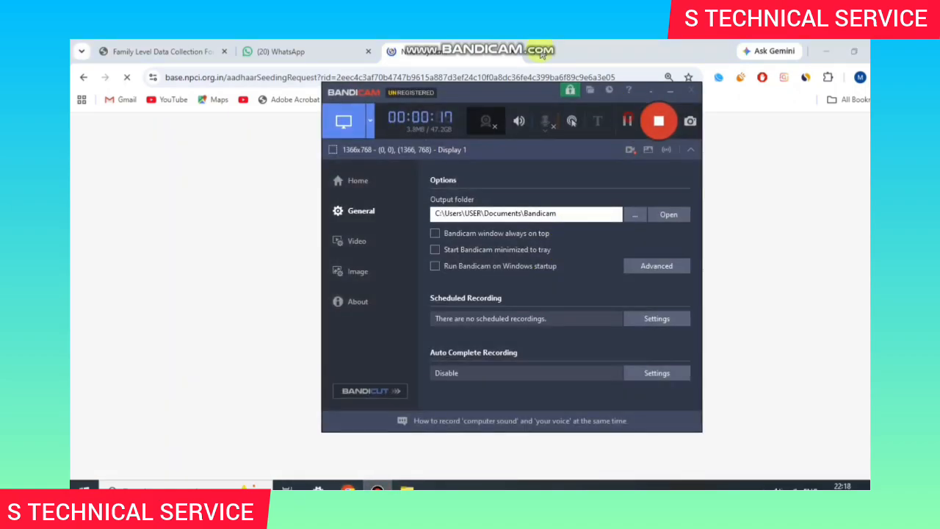
click(624, 111)
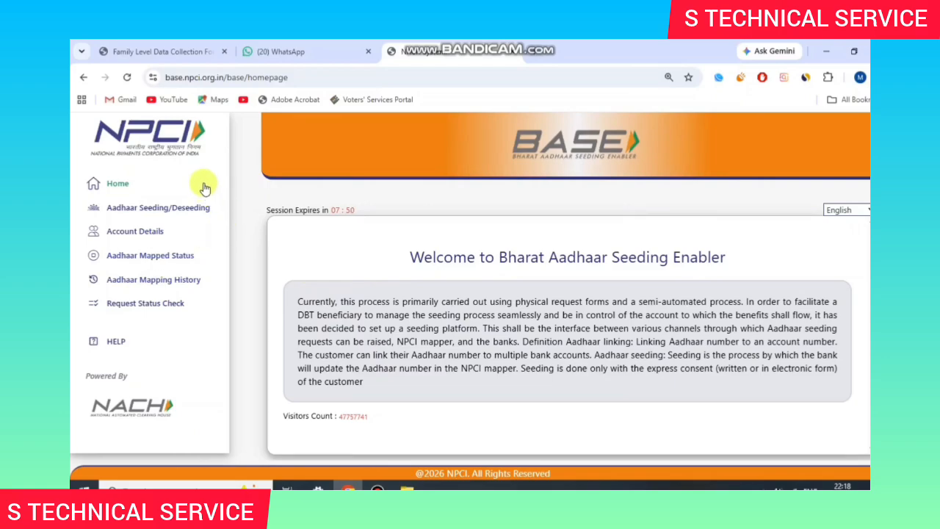
Step: Open the Aadhaar Mapped Status form and submit the lookup to reach OTP verification
click(174, 260)
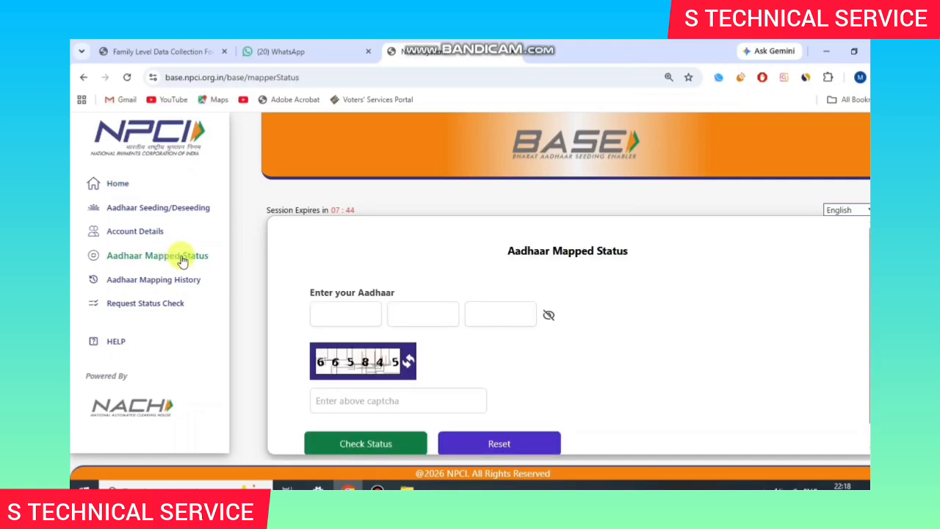
scroll(420, 252, down, 1)
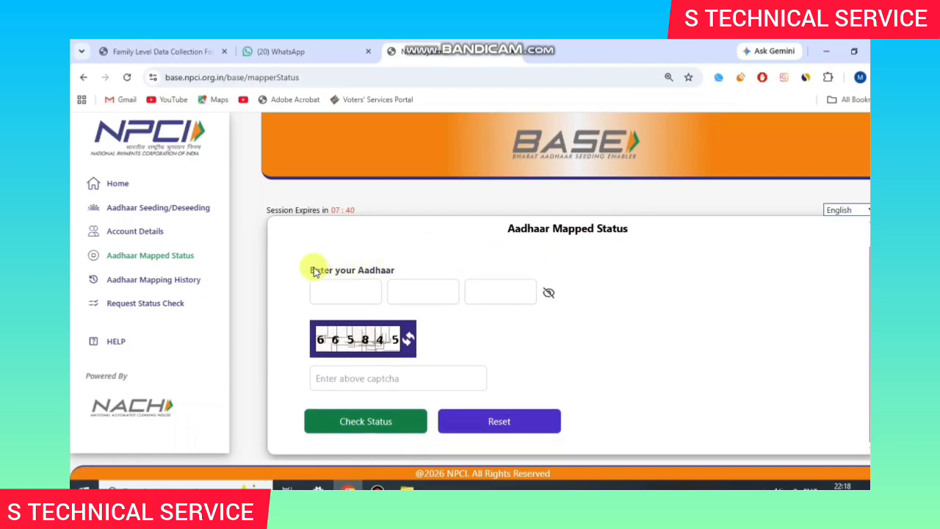
drag(313, 269, 422, 265)
click(421, 262)
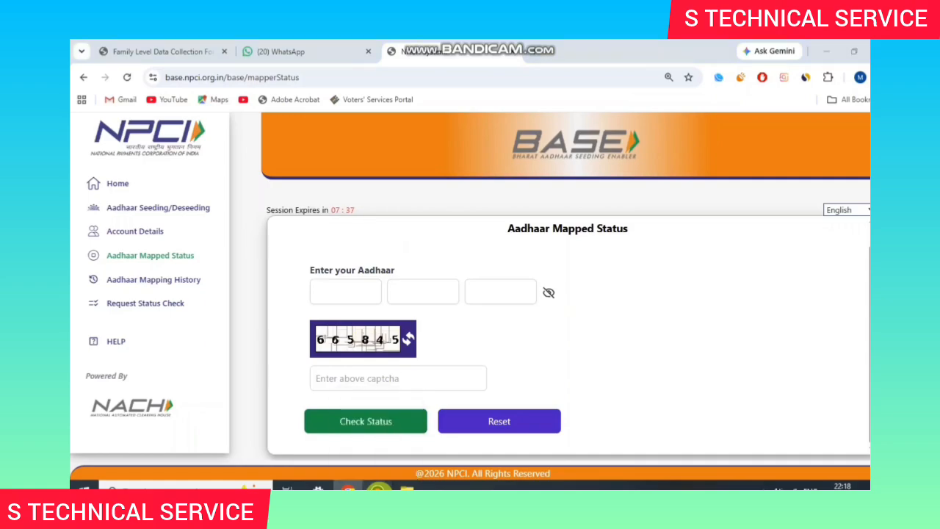
click(377, 489)
click(626, 126)
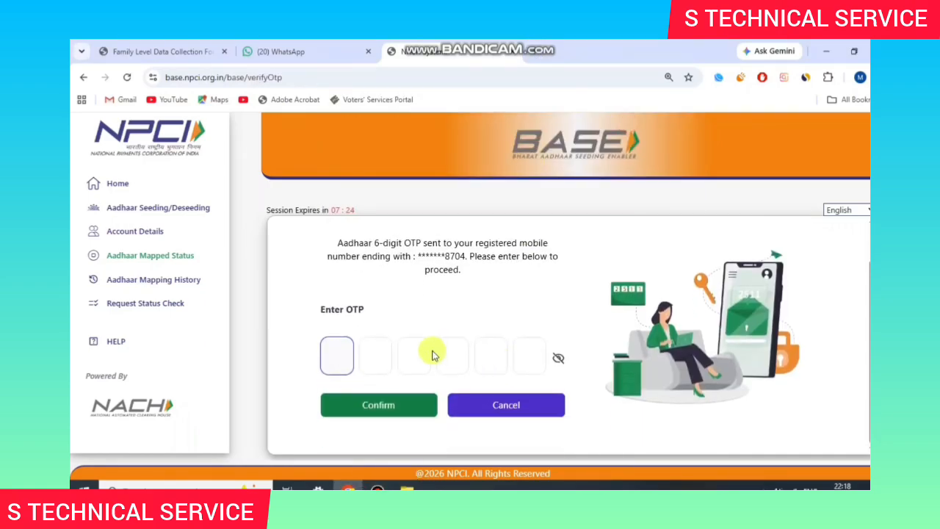
Step: Enter and confirm the six-digit OTP to load the mapped status results
click(342, 358)
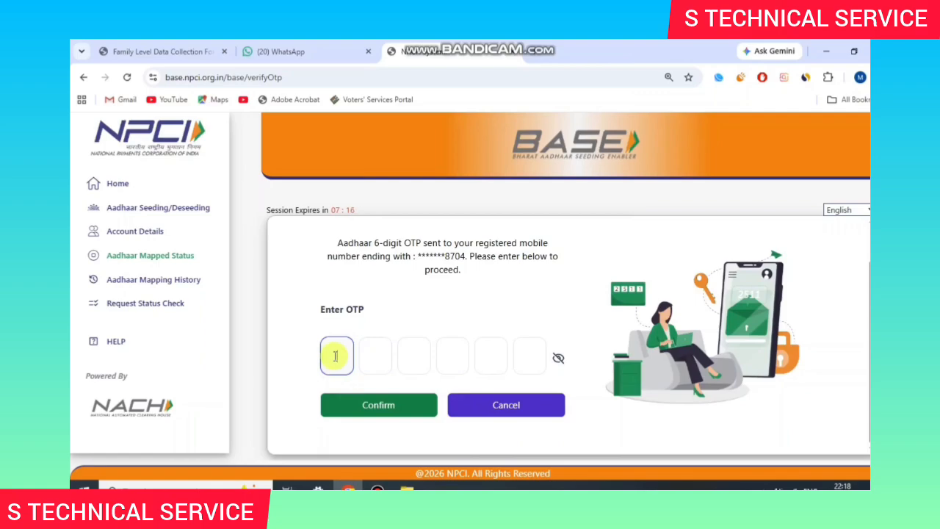
text(••••)
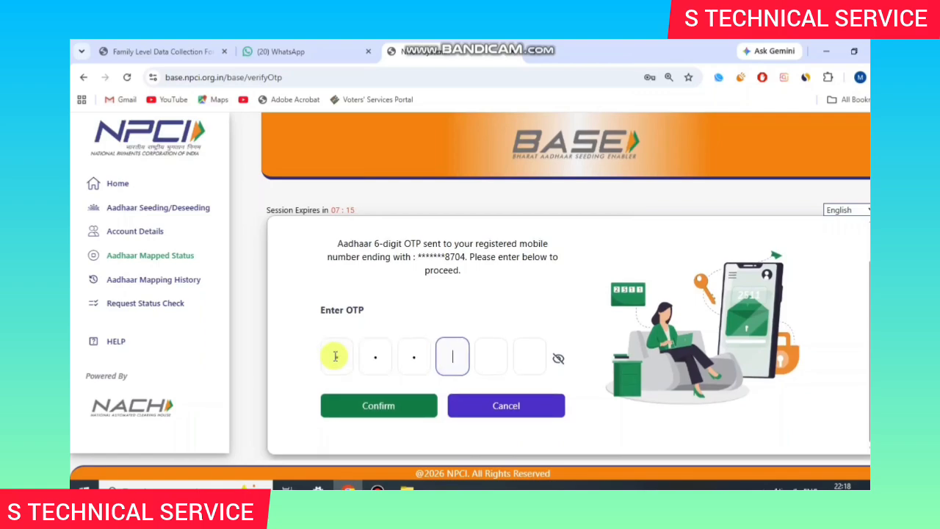
text(•)
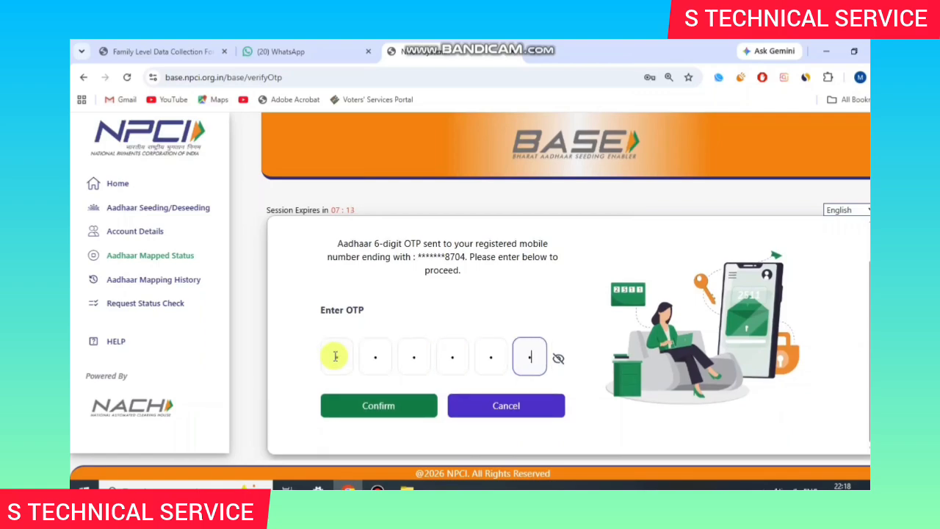
text(•)
click(369, 405)
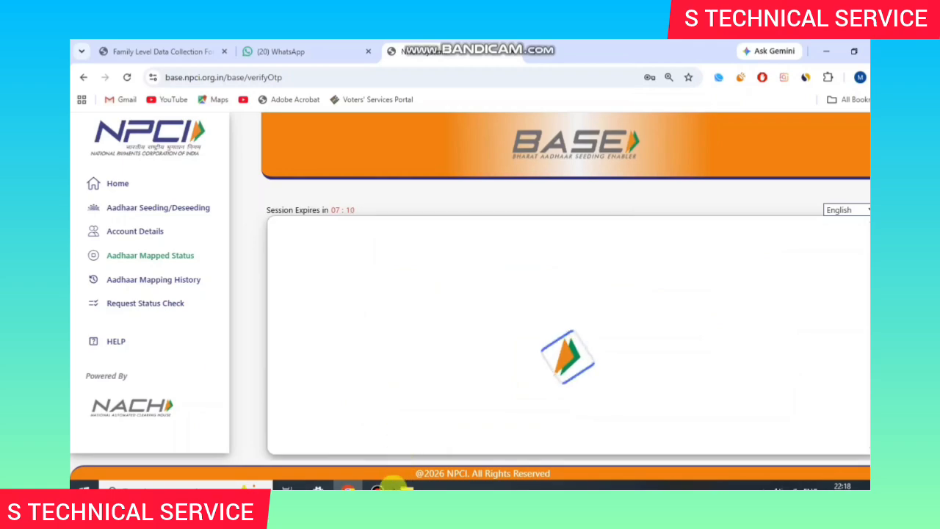
click(378, 487)
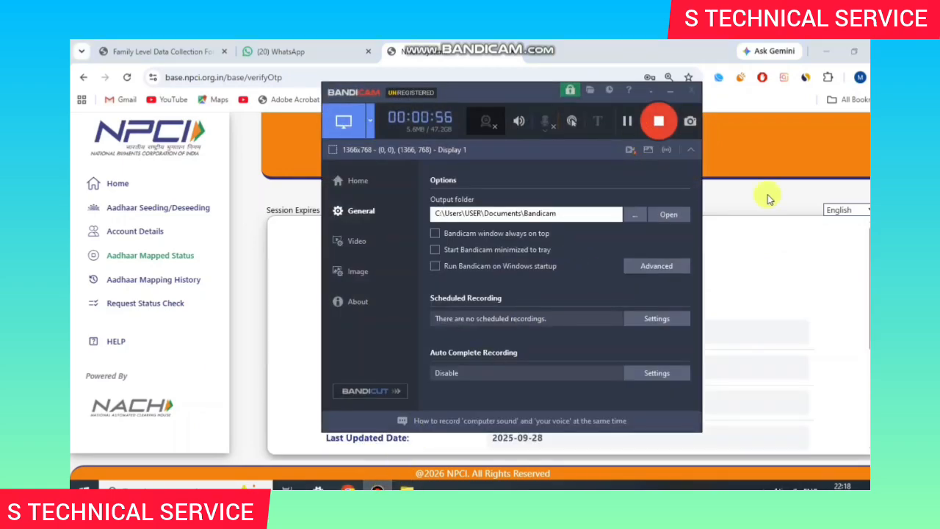
click(796, 218)
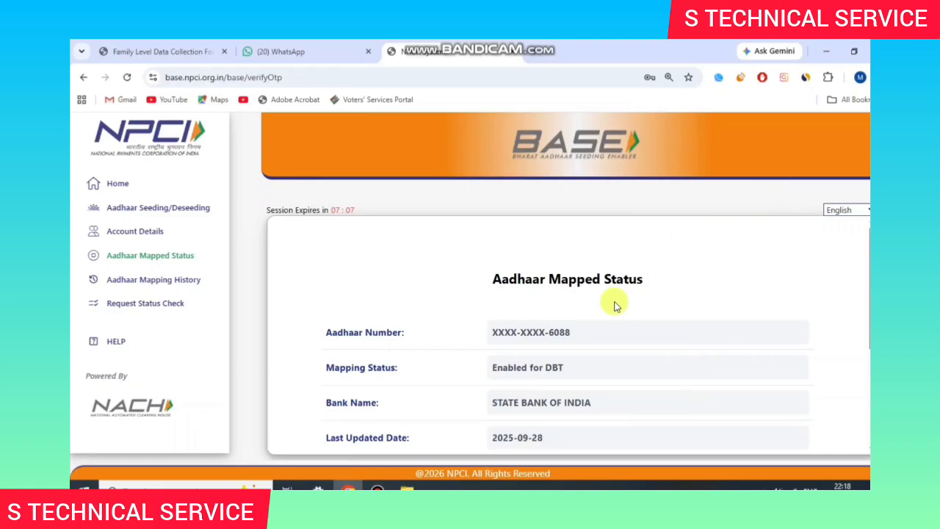
scroll(566, 306, down, 1)
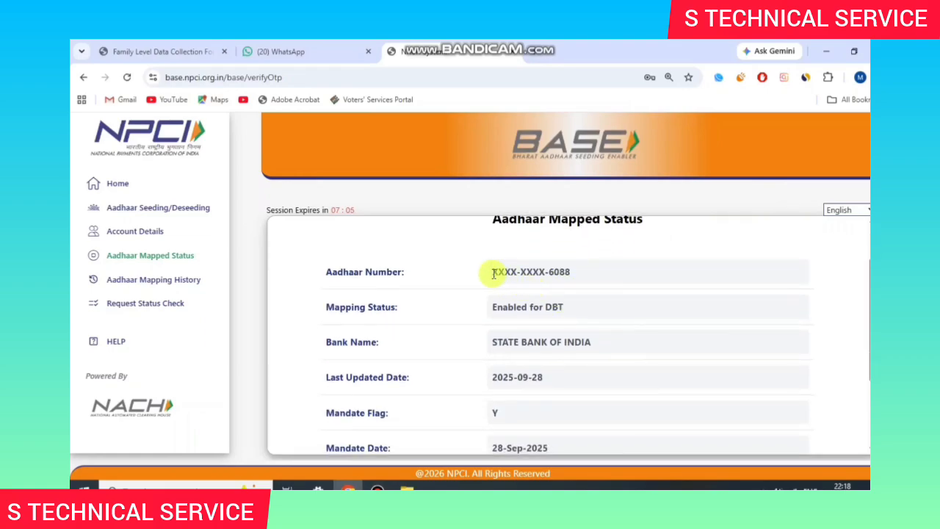
drag(494, 269, 562, 266)
click(578, 271)
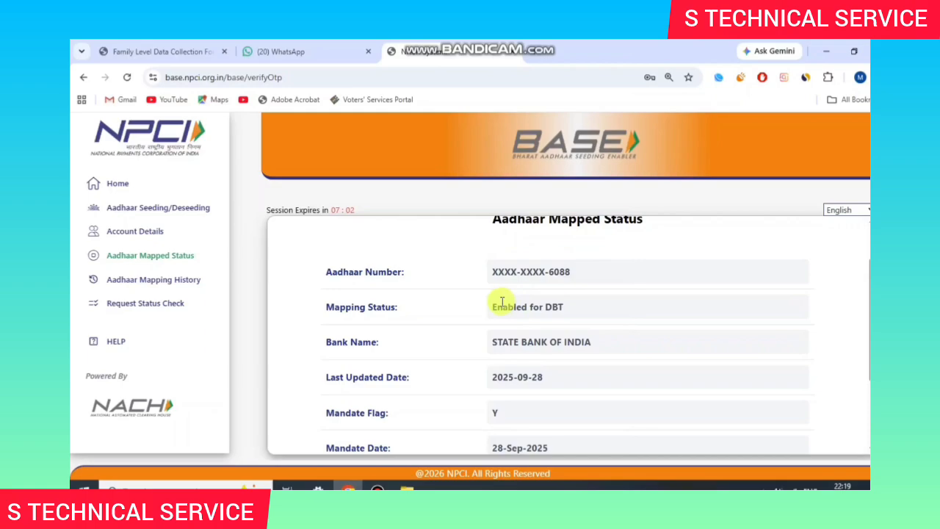
drag(502, 305, 560, 308)
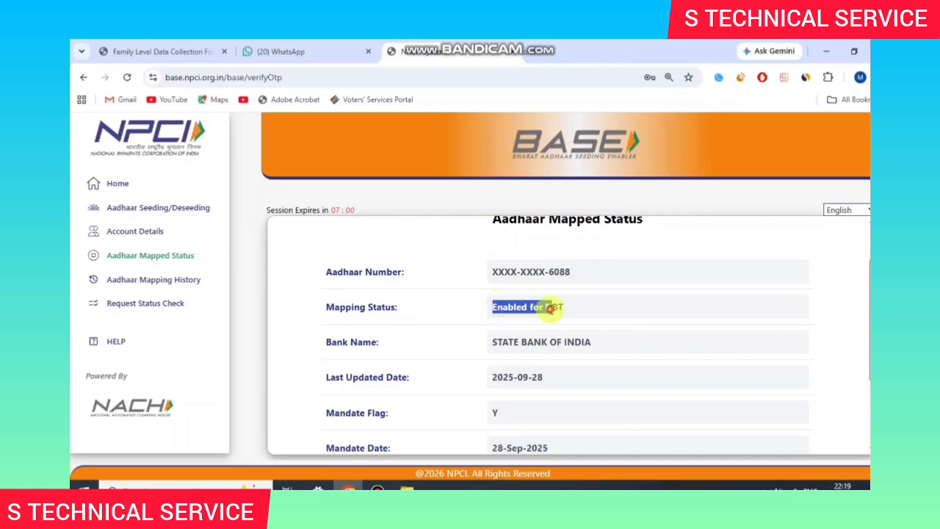
click(624, 324)
drag(503, 338, 580, 327)
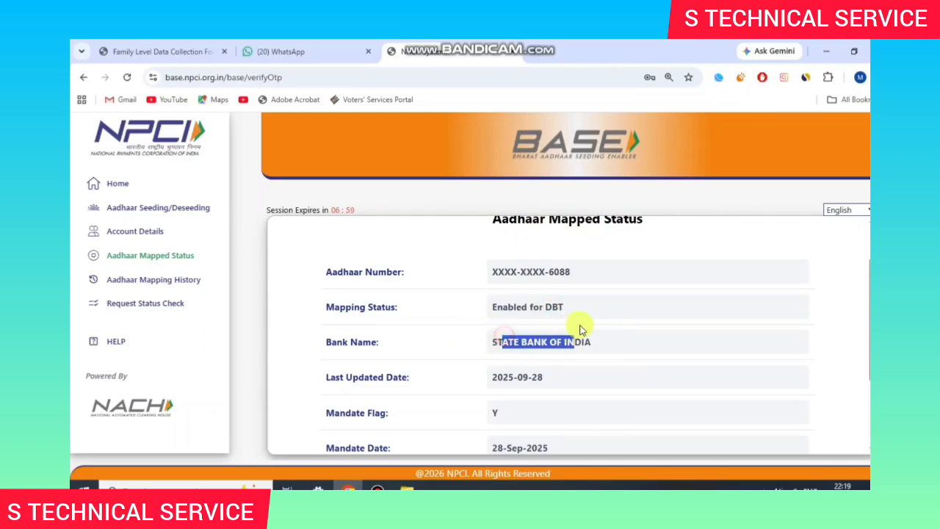
click(591, 330)
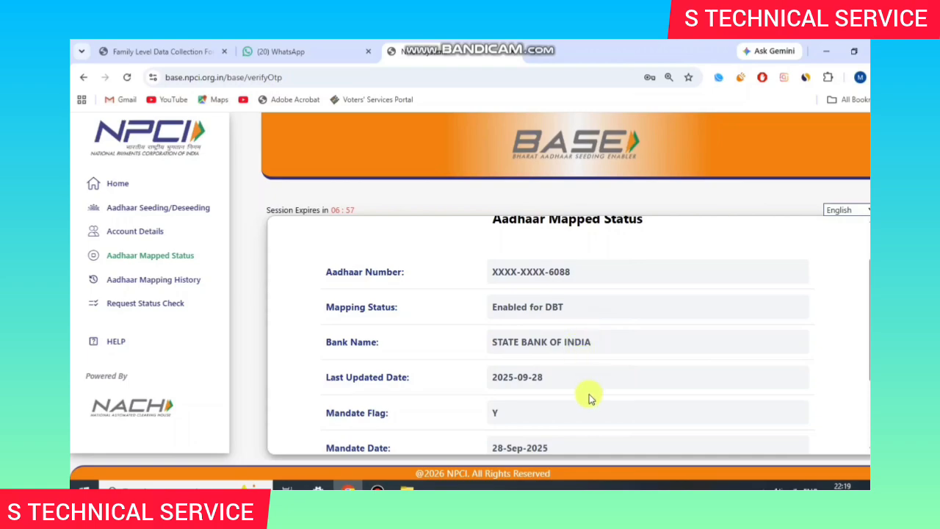
scroll(583, 403, down, 2)
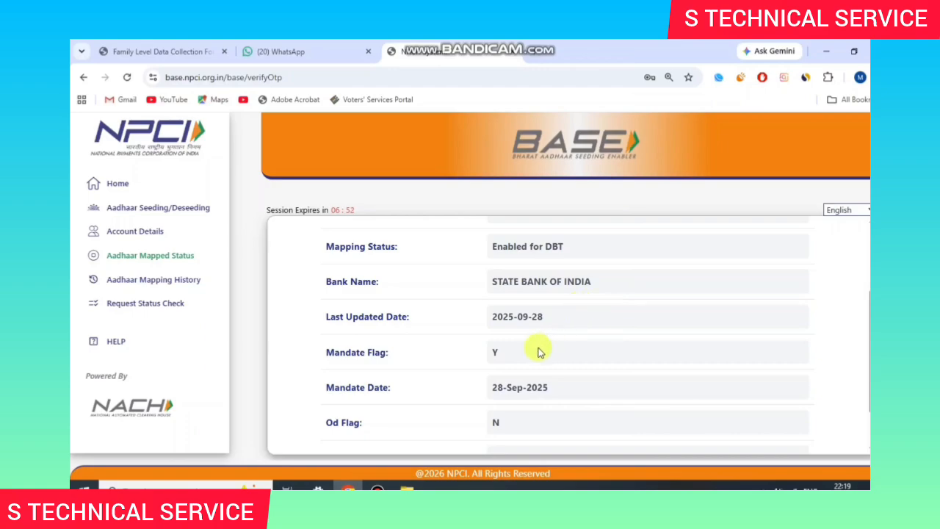
drag(490, 356, 518, 356)
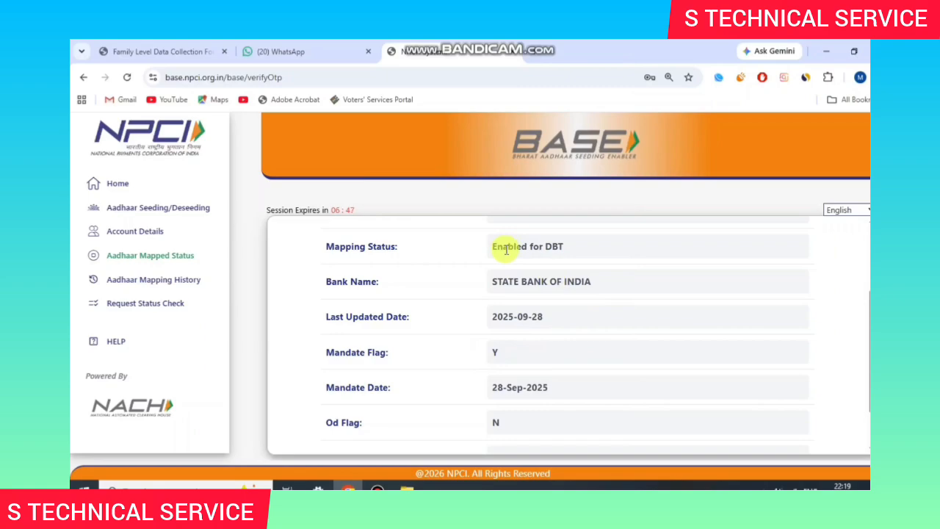
drag(499, 249, 534, 247)
click(534, 247)
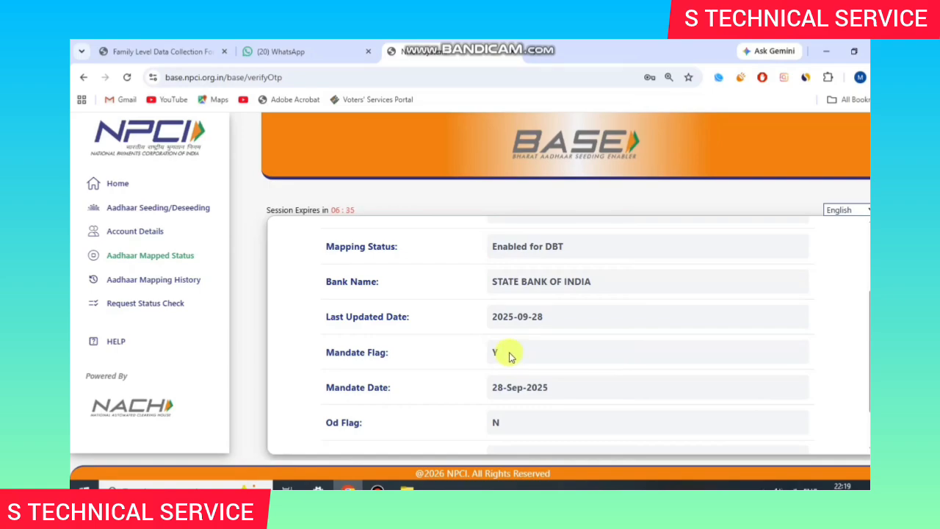
scroll(534, 357, up, 2)
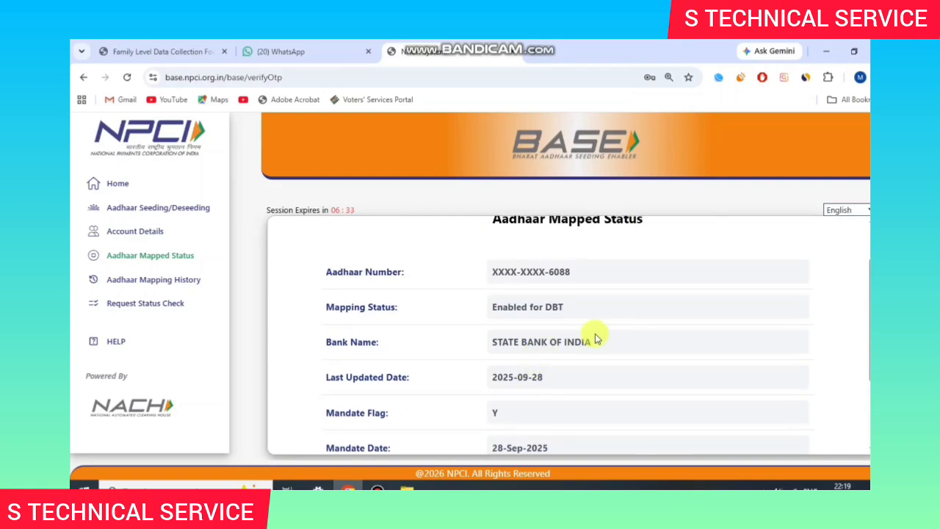
scroll(594, 334, down, 2)
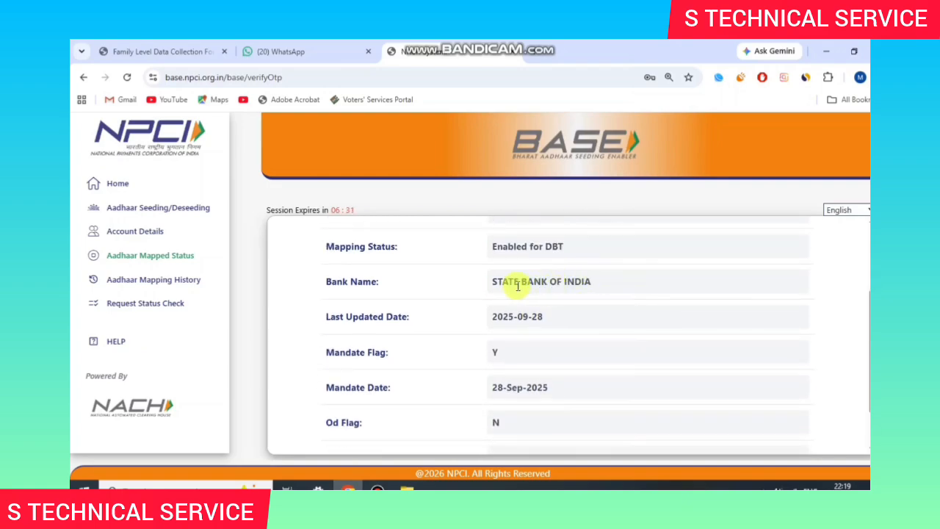
drag(483, 281, 527, 287)
click(636, 286)
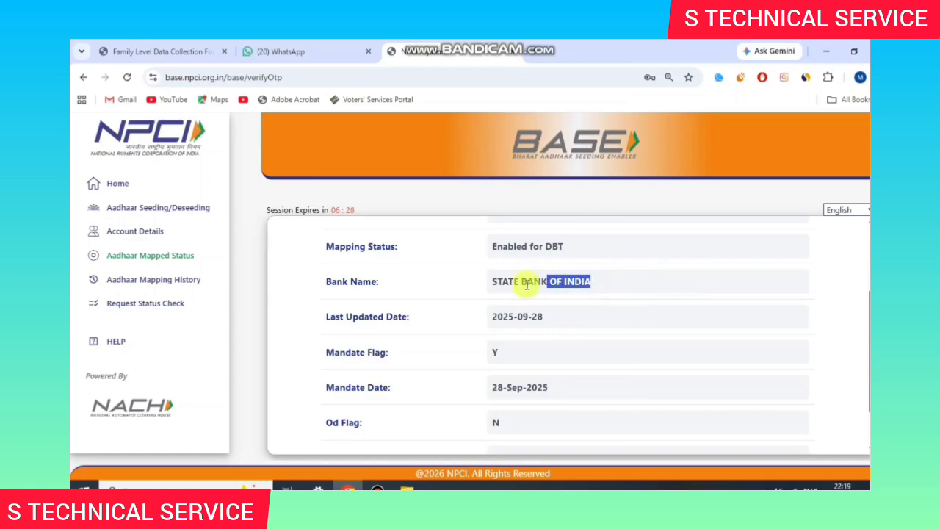
triple_click(522, 285)
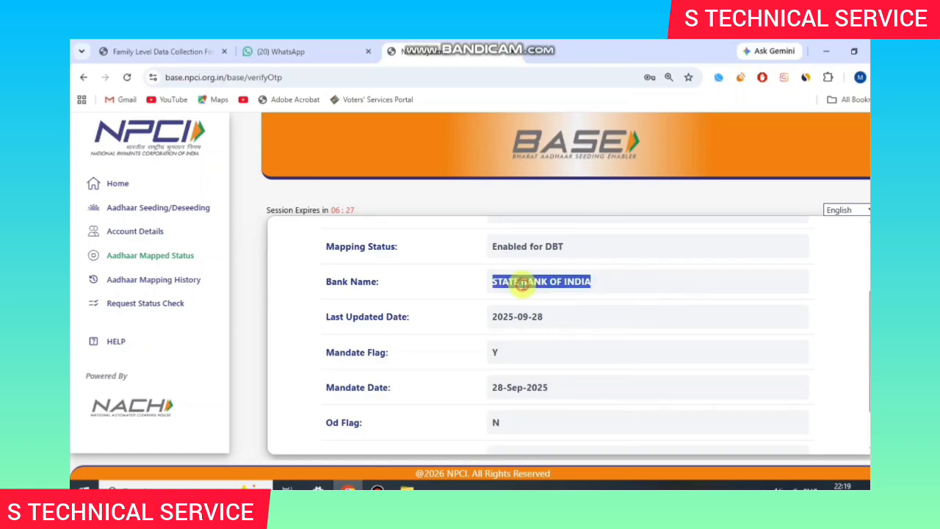
click(566, 293)
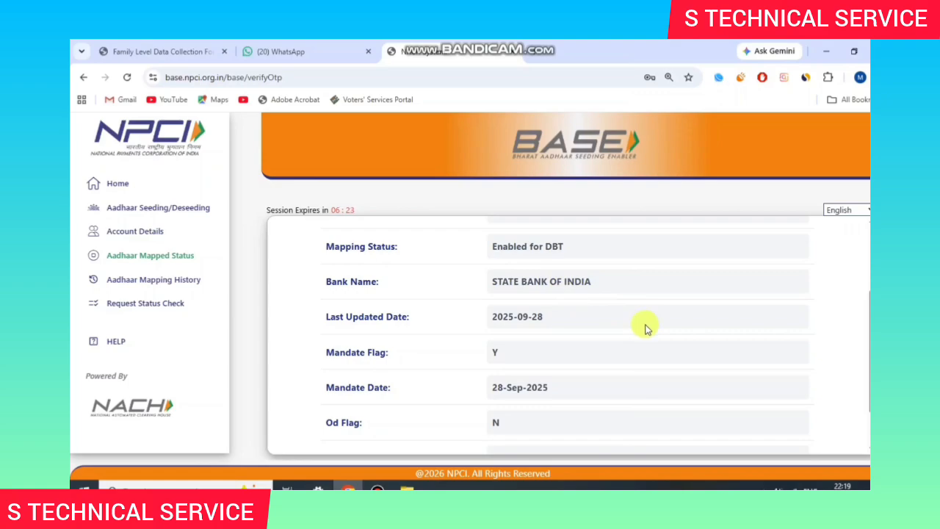
scroll(645, 327, up, 3)
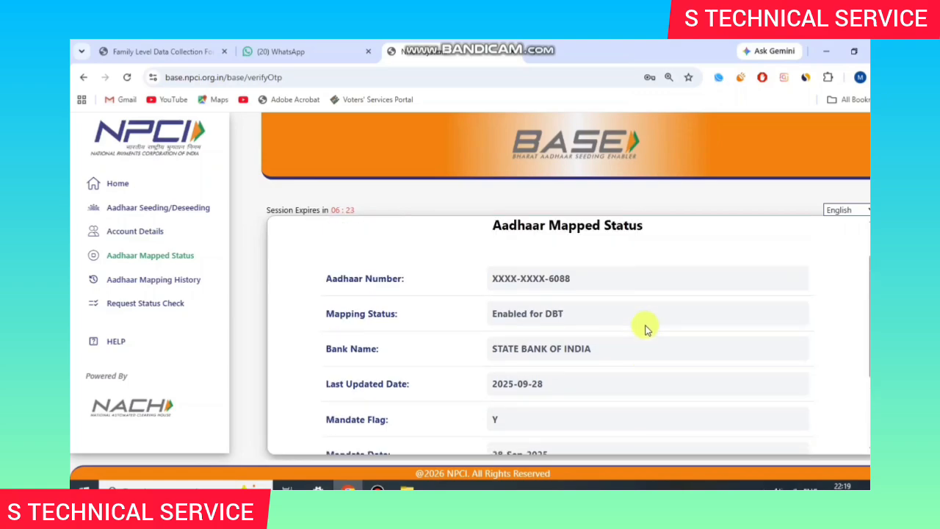
Step: Open Aadhaar Seeding/Deseeding, confirm the alert, and select the Seeding request type
click(144, 212)
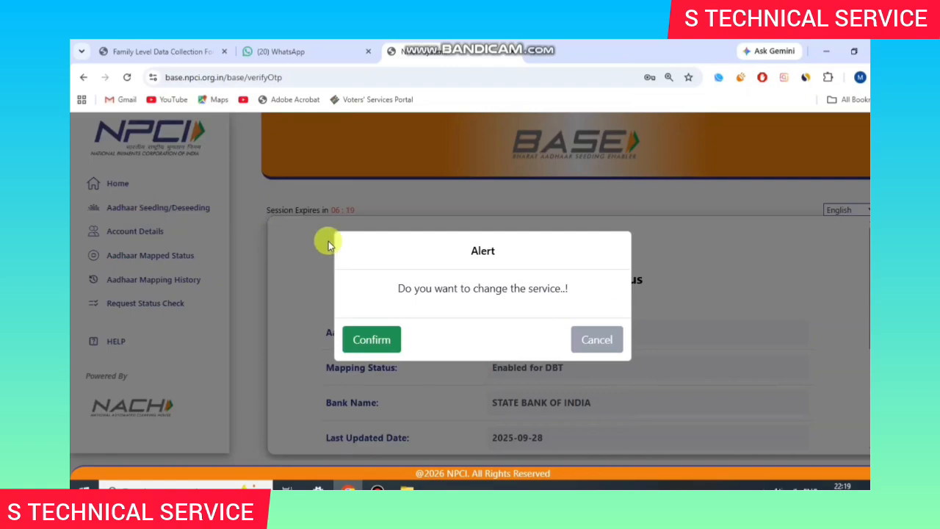
click(383, 343)
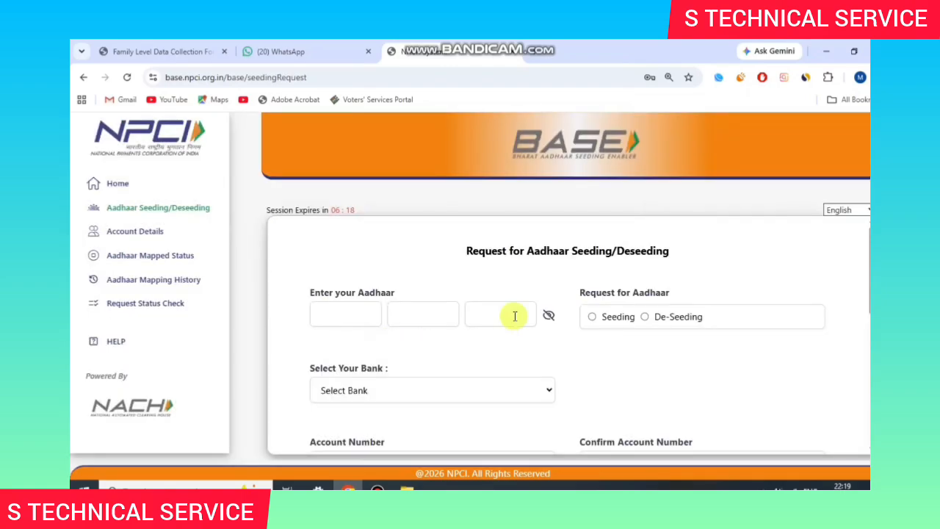
drag(458, 255, 725, 247)
click(725, 248)
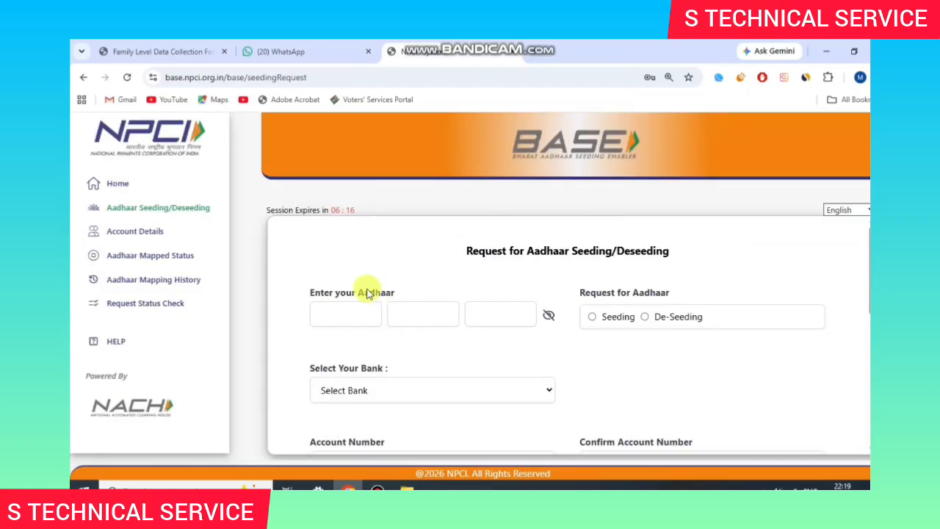
drag(304, 291, 415, 291)
click(415, 293)
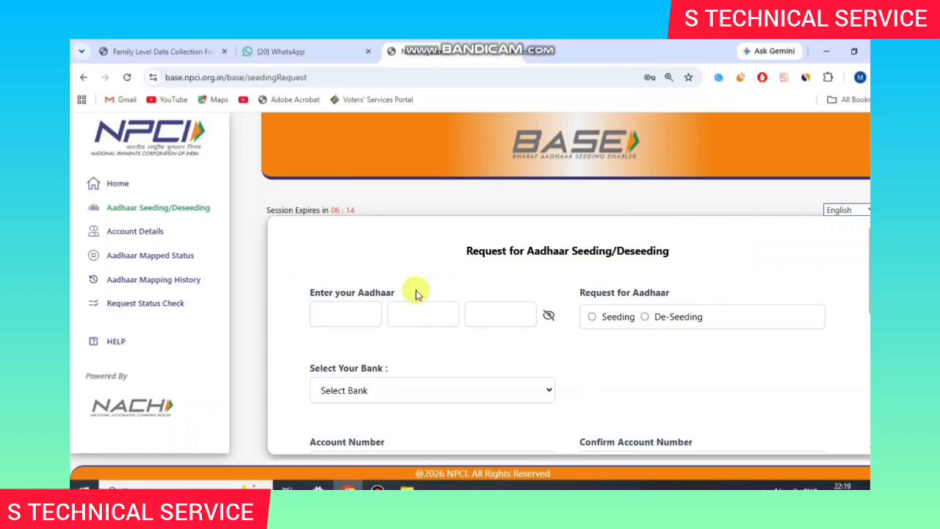
drag(580, 292, 706, 288)
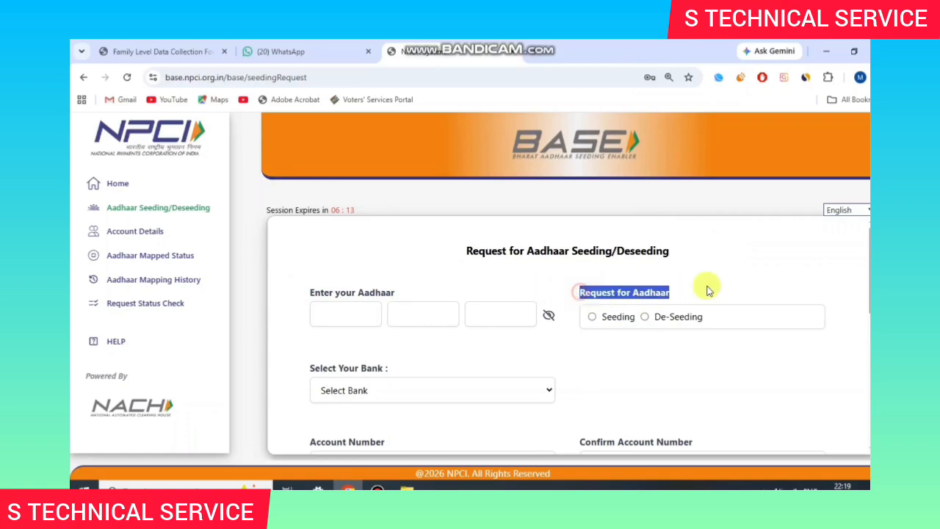
click(707, 292)
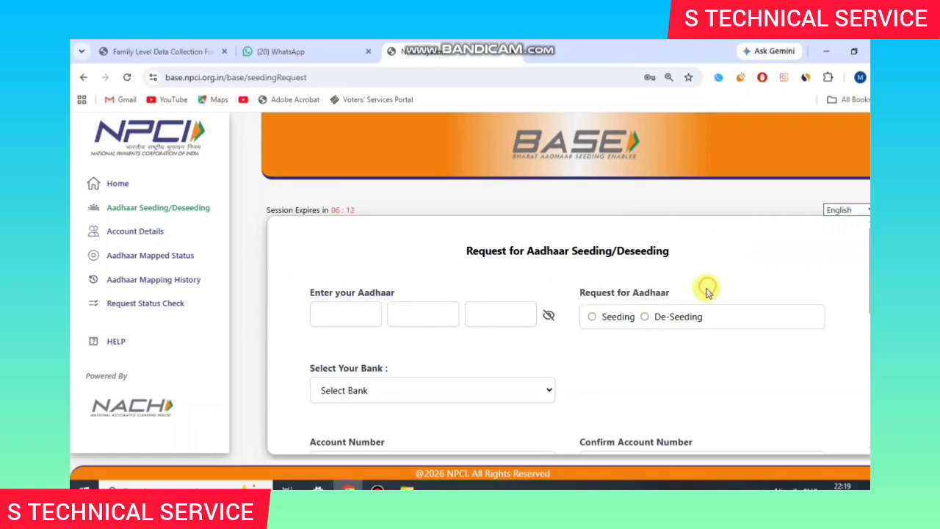
click(595, 320)
Step: Scroll to the end of the Select Your Bank list and pick YES BANK
scroll(541, 295, down, 1)
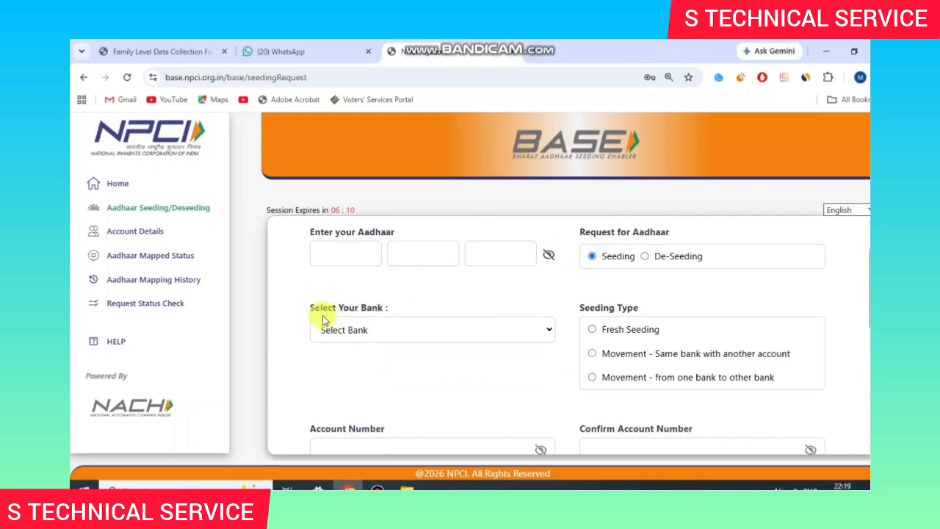
drag(314, 306, 424, 328)
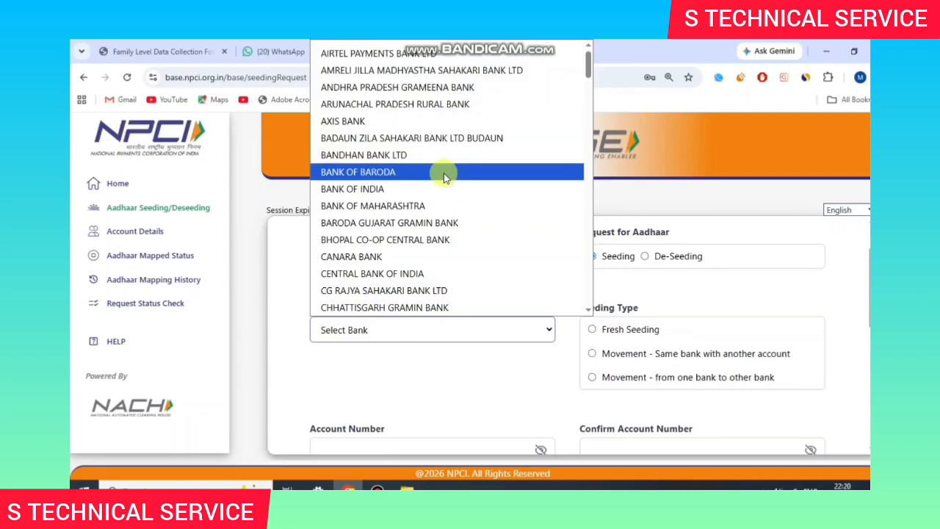
scroll(444, 176, down, 5)
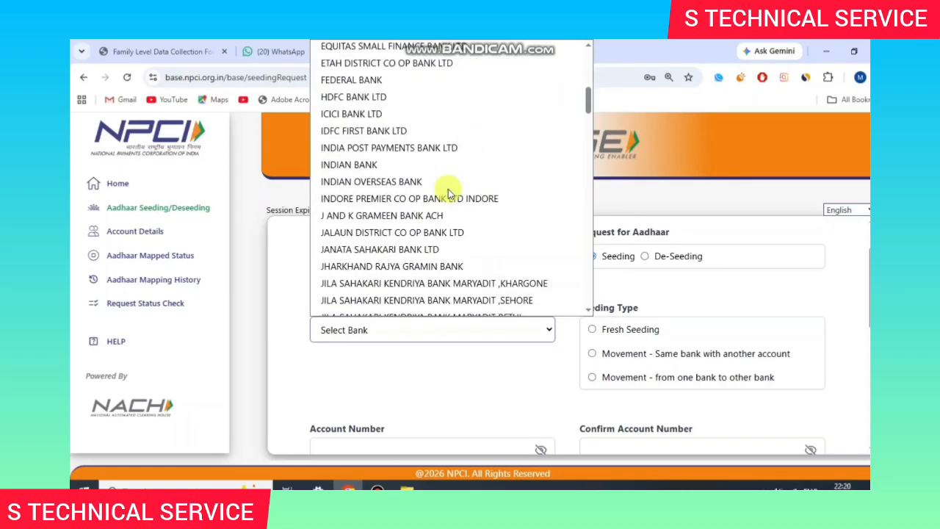
scroll(446, 208, down, 8)
scroll(451, 227, down, 15)
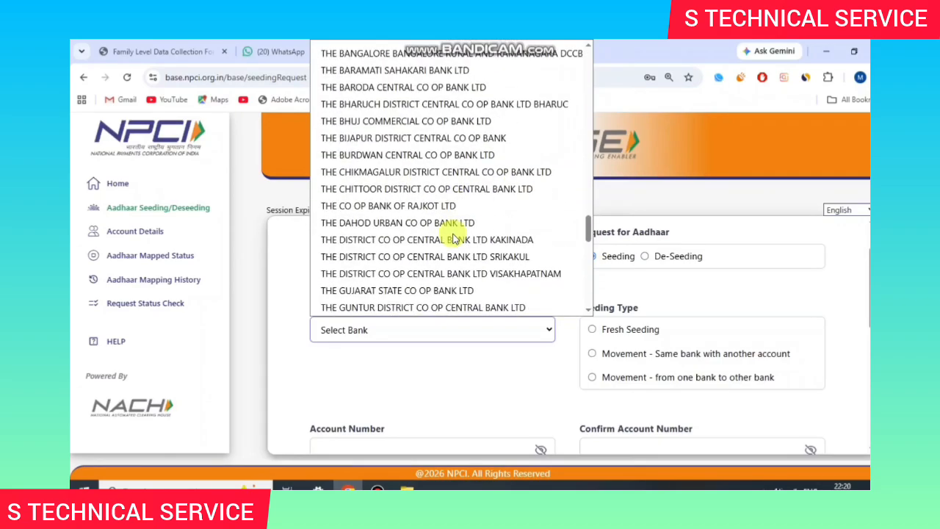
scroll(451, 237, up, 15)
scroll(448, 248, down, 20)
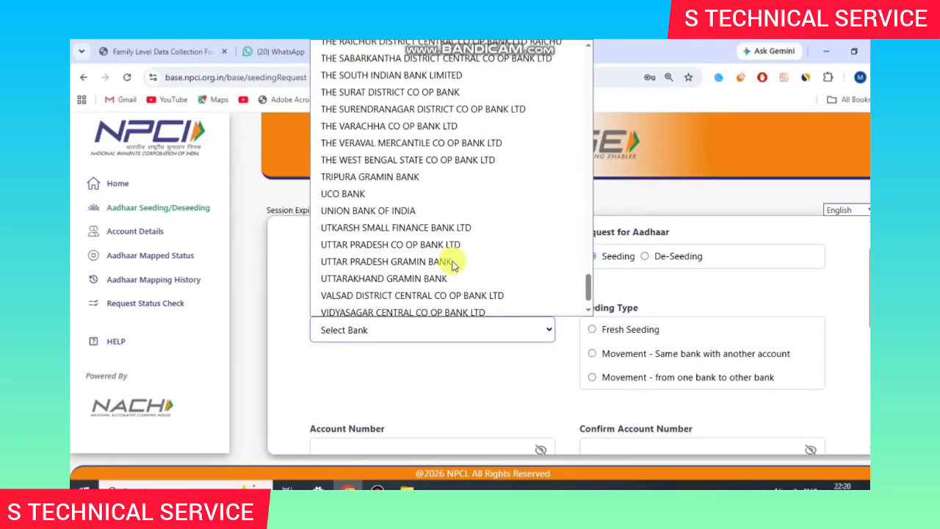
scroll(453, 265, down, 2)
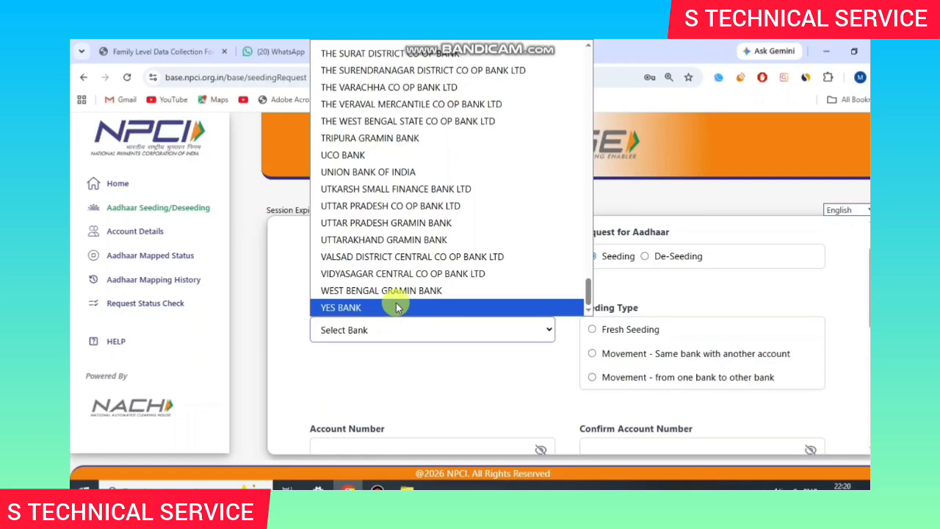
click(396, 307)
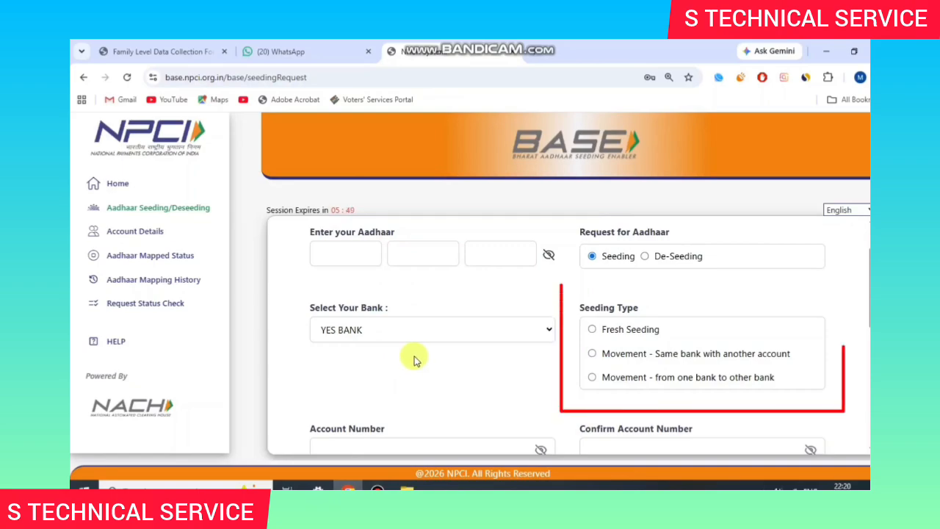
Step: Select the Fresh Seeding option under Seeding Type
click(463, 382)
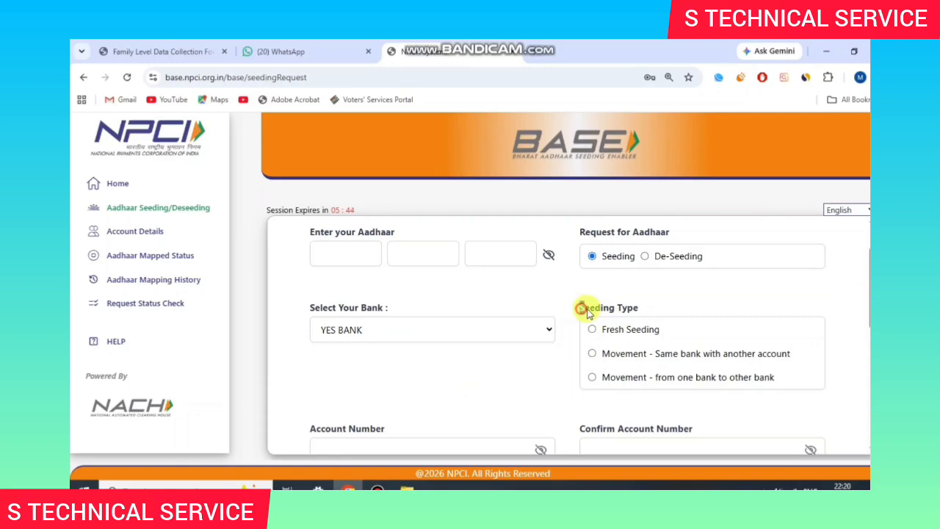
drag(581, 308, 683, 299)
click(684, 299)
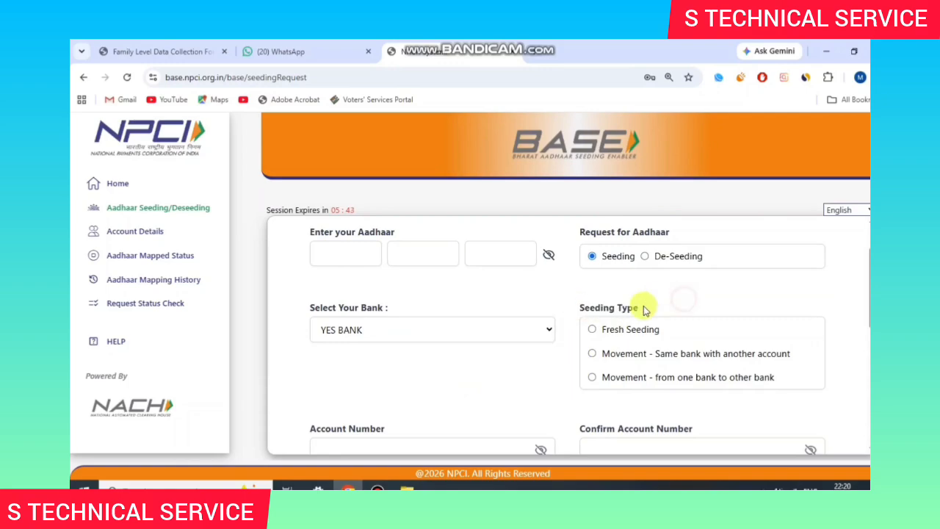
drag(601, 328, 662, 329)
click(592, 332)
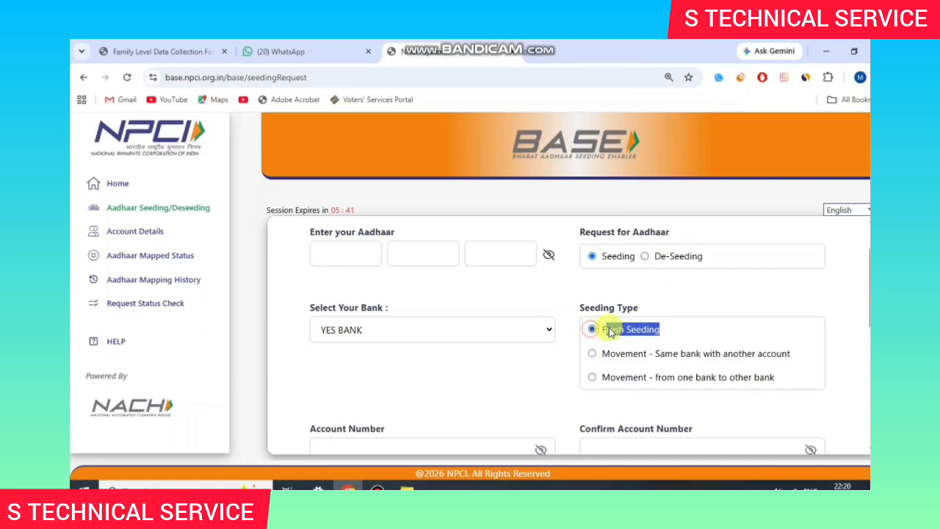
click(646, 330)
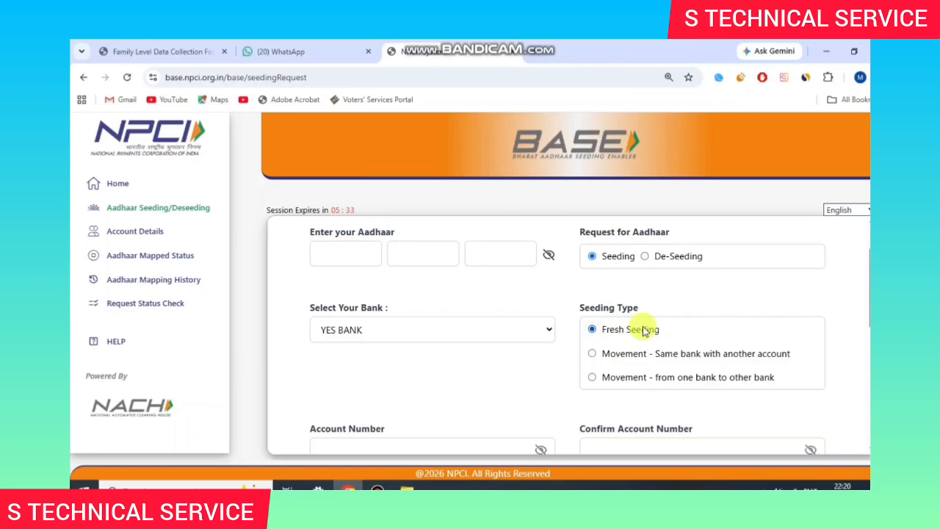
Step: Review the account number fields and tick the consent checkbox
scroll(335, 318, down, 2)
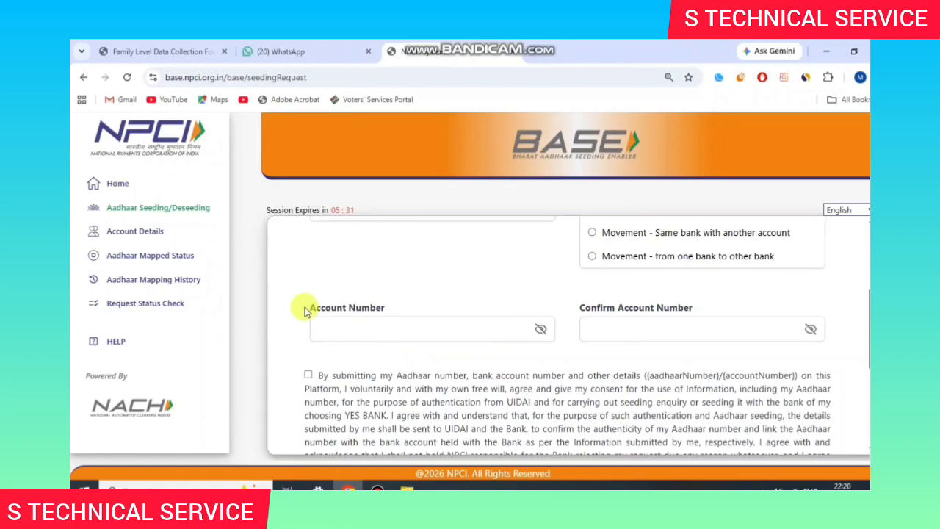
drag(307, 311, 411, 302)
click(411, 302)
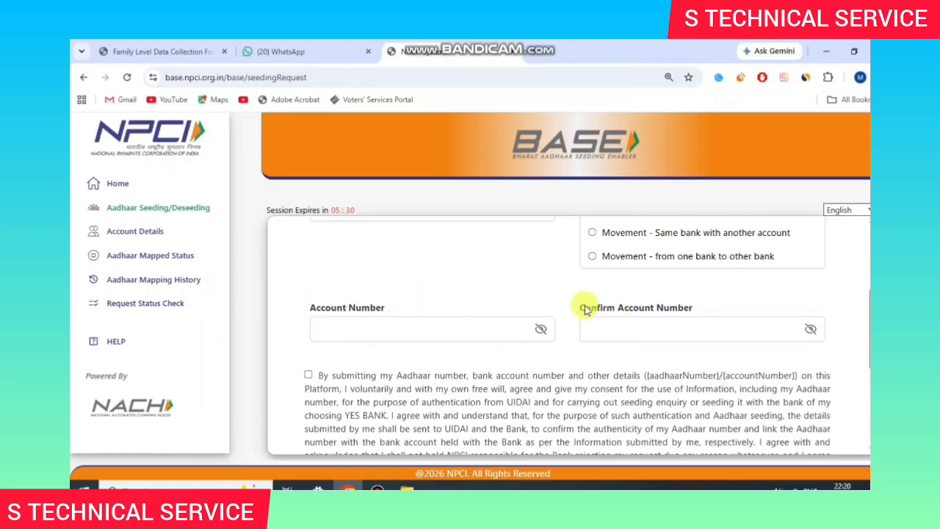
drag(582, 308, 703, 301)
click(704, 302)
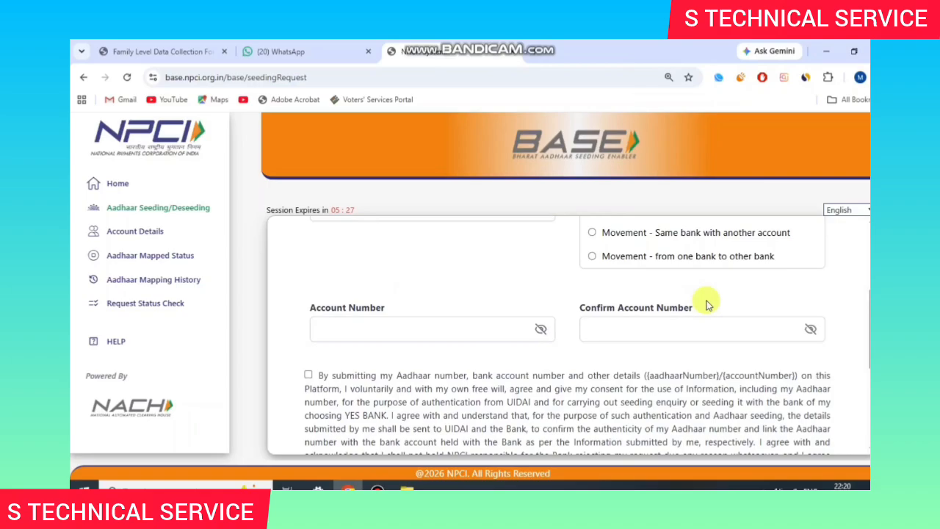
scroll(635, 327, down, 1)
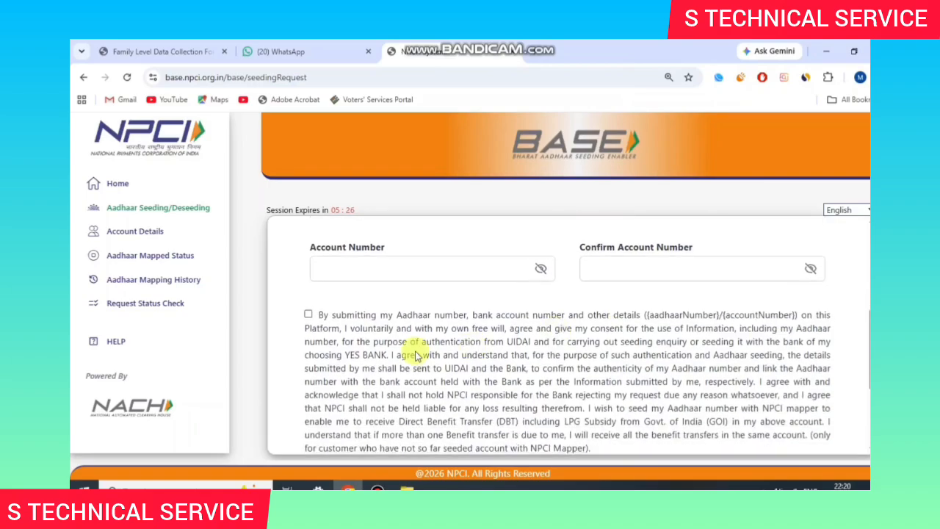
click(309, 316)
Step: Submit the request and accept the Terms and Conditions to reach OTP entry
scroll(428, 327, down, 2)
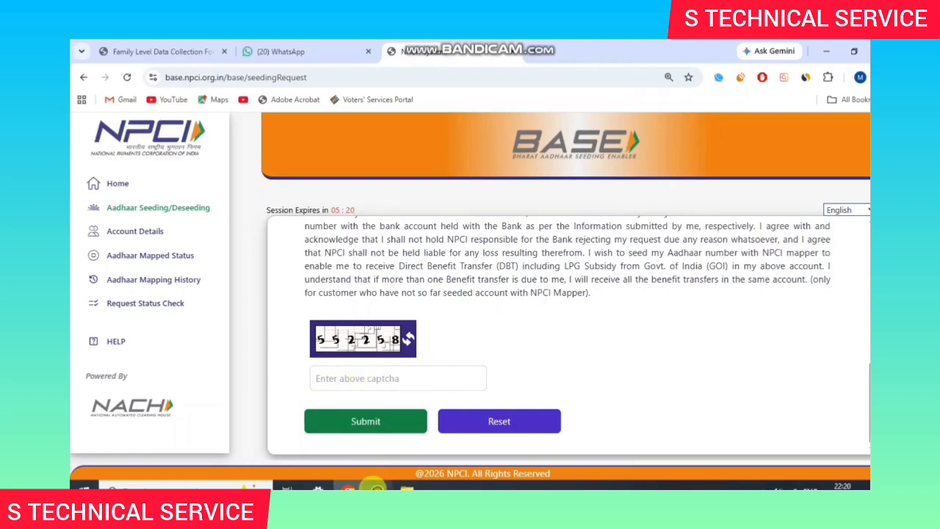
click(377, 489)
click(629, 123)
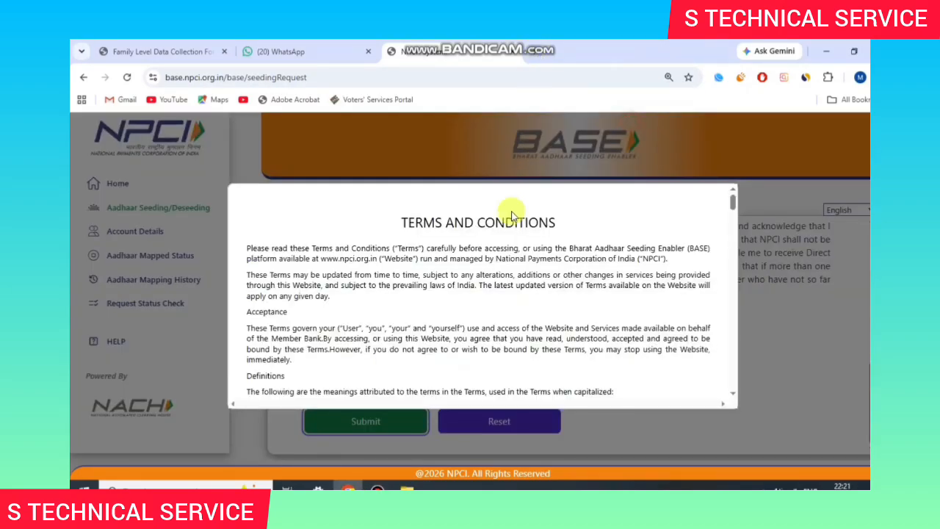
scroll(514, 287, down, 5)
scroll(514, 292, down, 15)
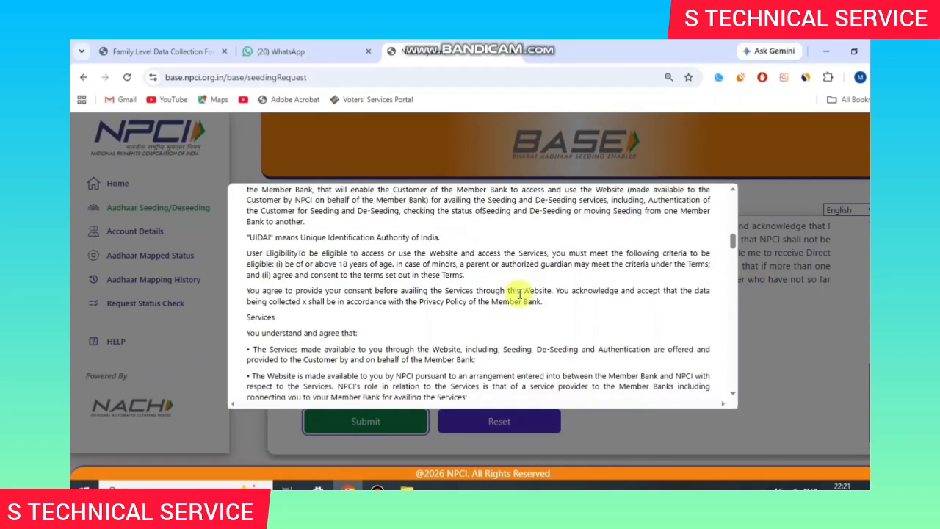
scroll(609, 331, down, 5)
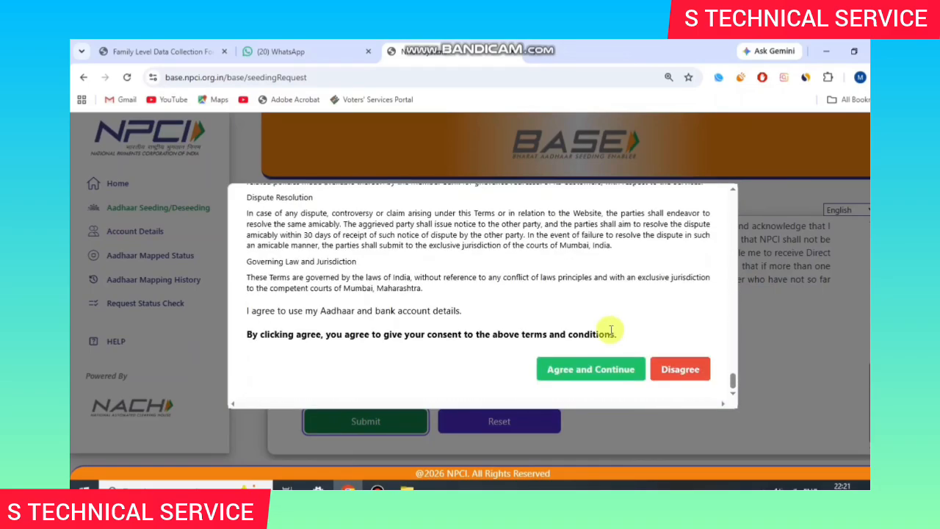
click(596, 365)
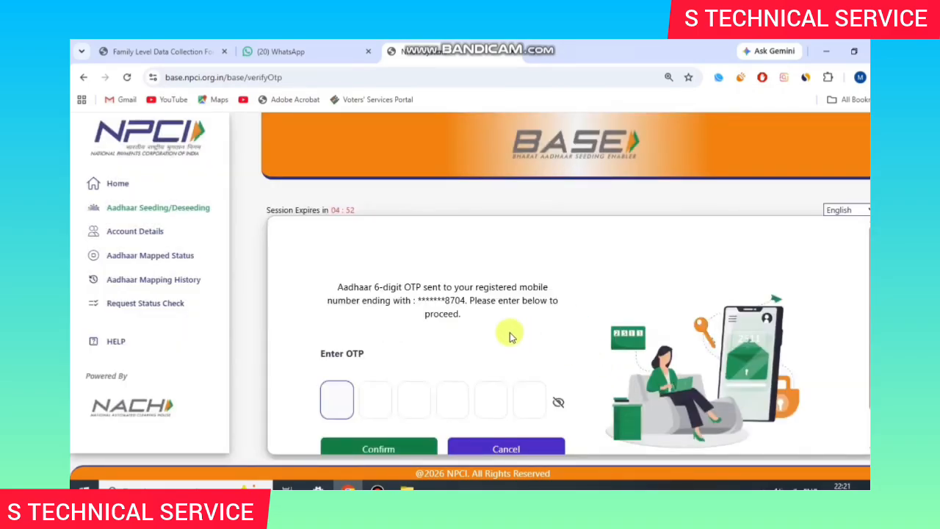
Step: Return from the OTP page to the seeding request form with YES BANK still selected
scroll(455, 316, down, 1)
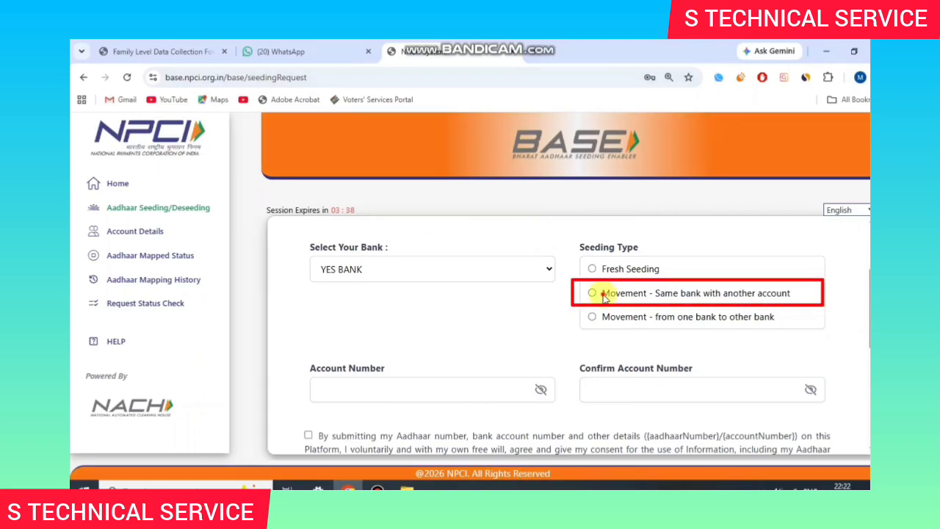
Step: Select 'Movement - Same bank with another account' as the seeding type
drag(593, 293, 730, 294)
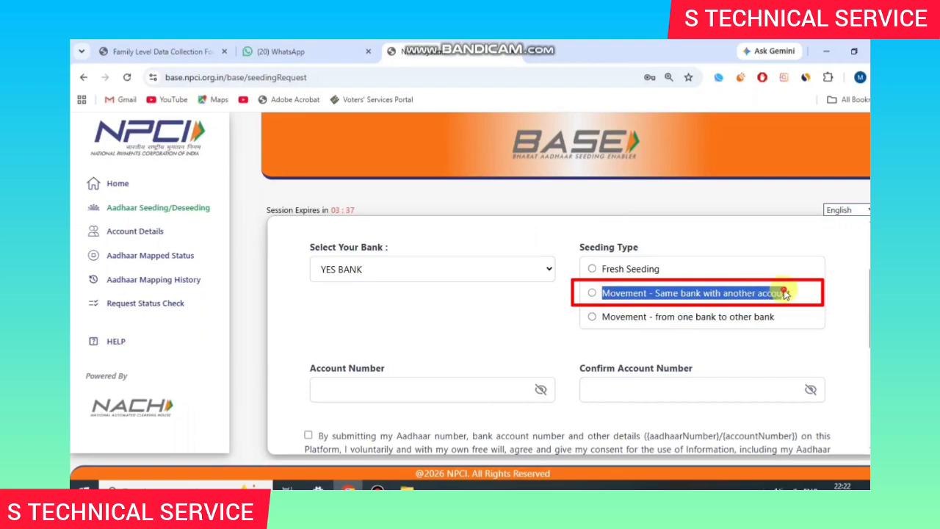
click(742, 297)
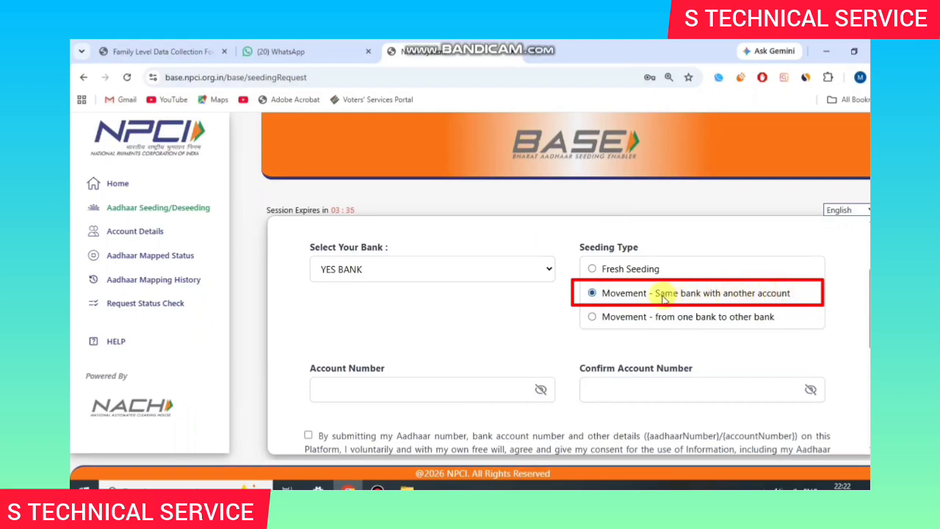
drag(635, 293, 766, 294)
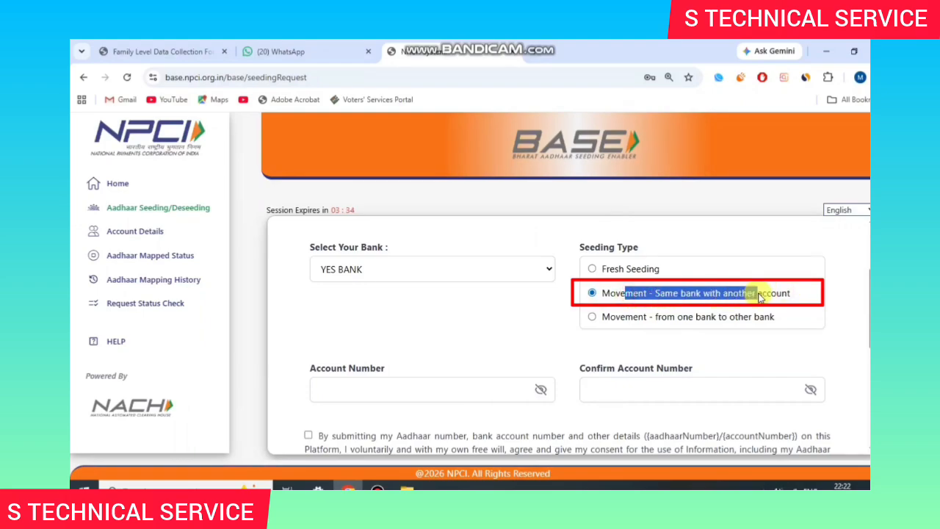
click(760, 296)
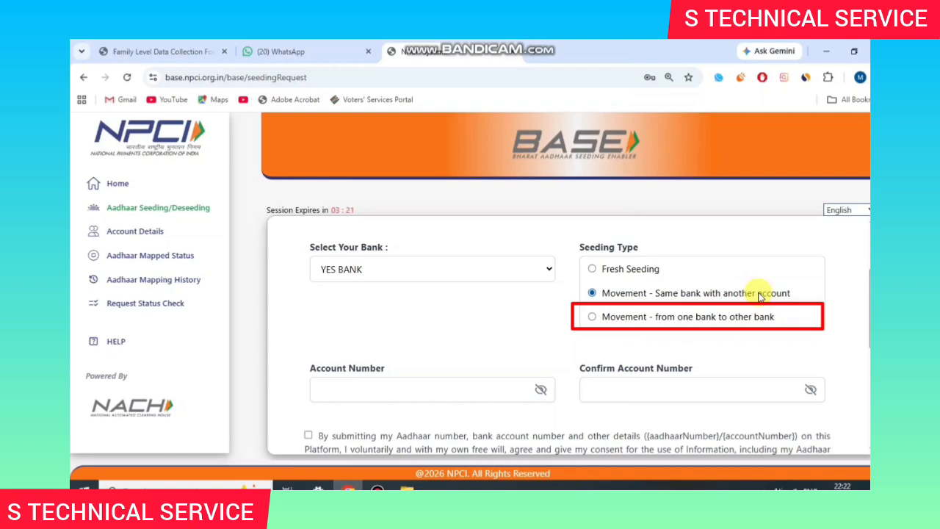
Step: Change the seeding type to 'Movement - from one bank to other bank'
click(671, 323)
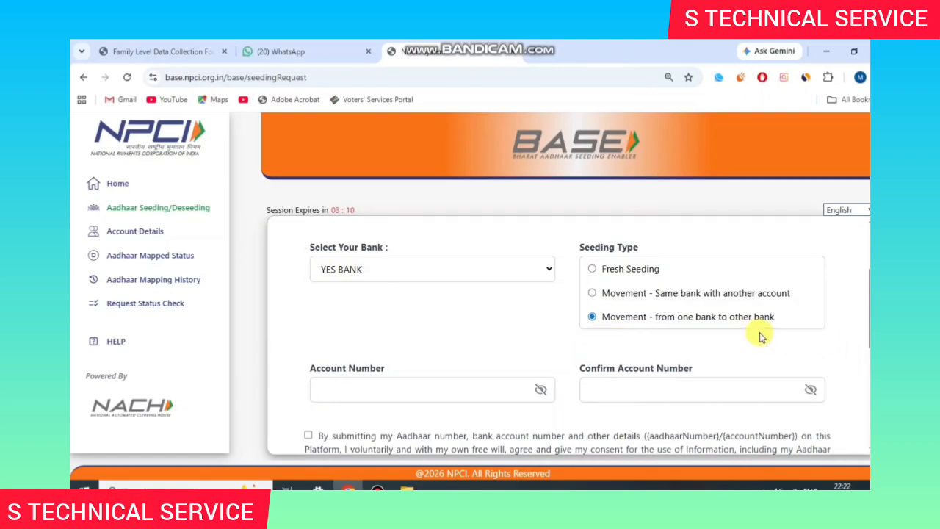
scroll(399, 357, down, 1)
drag(309, 312, 406, 309)
click(406, 309)
scroll(409, 315, up, 2)
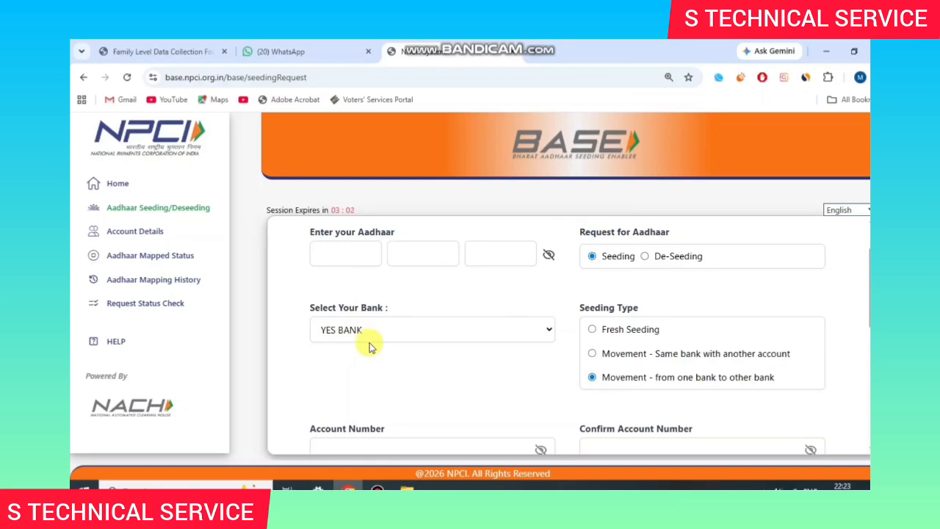
Step: Give consent to seed the Aadhaar with YES BANK and submit the request
scroll(371, 345, down, 1)
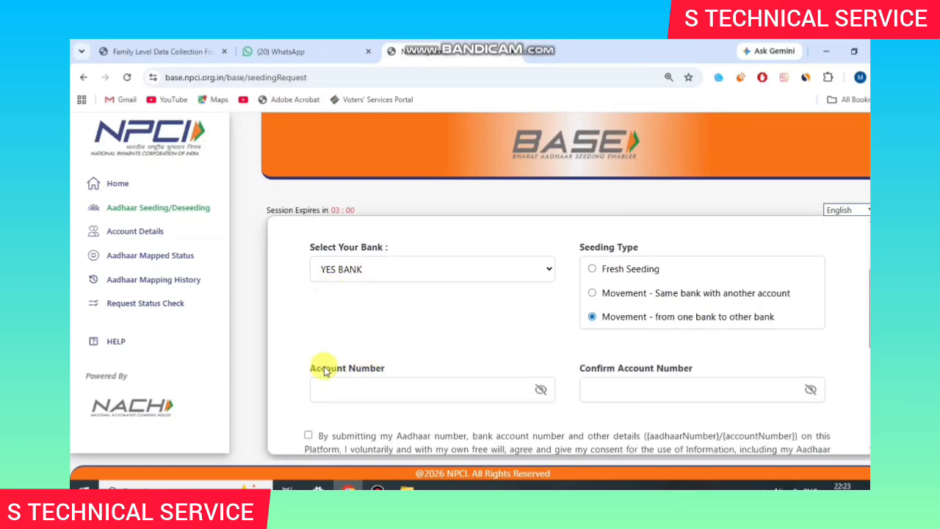
drag(303, 367, 377, 367)
click(382, 367)
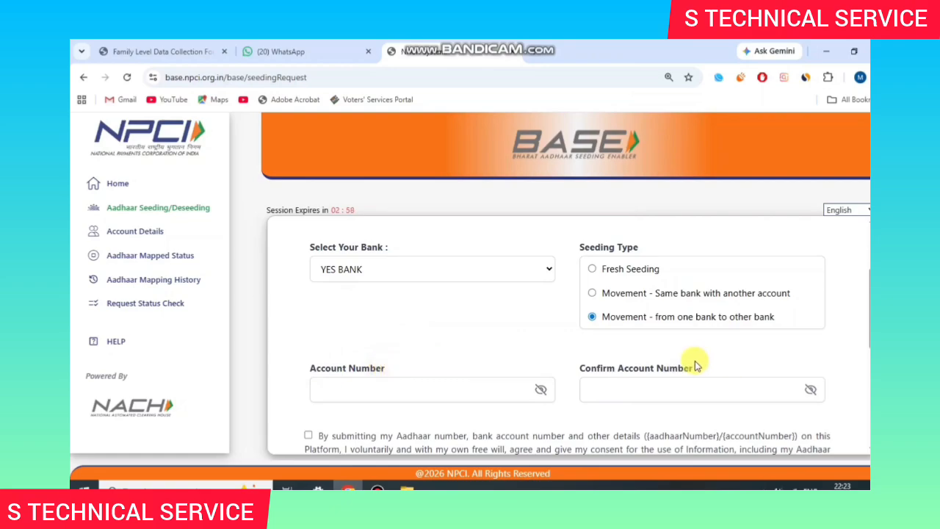
scroll(690, 367, down, 3)
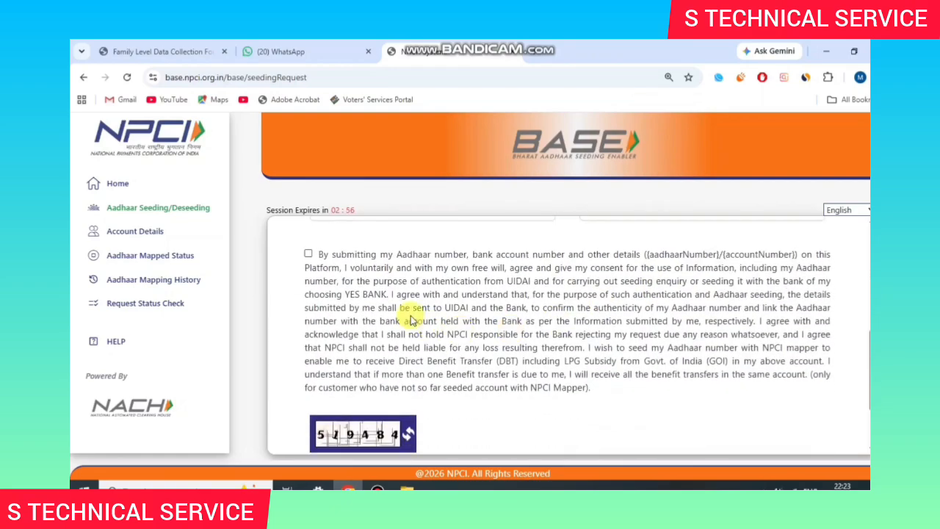
click(309, 253)
scroll(383, 306, down, 1)
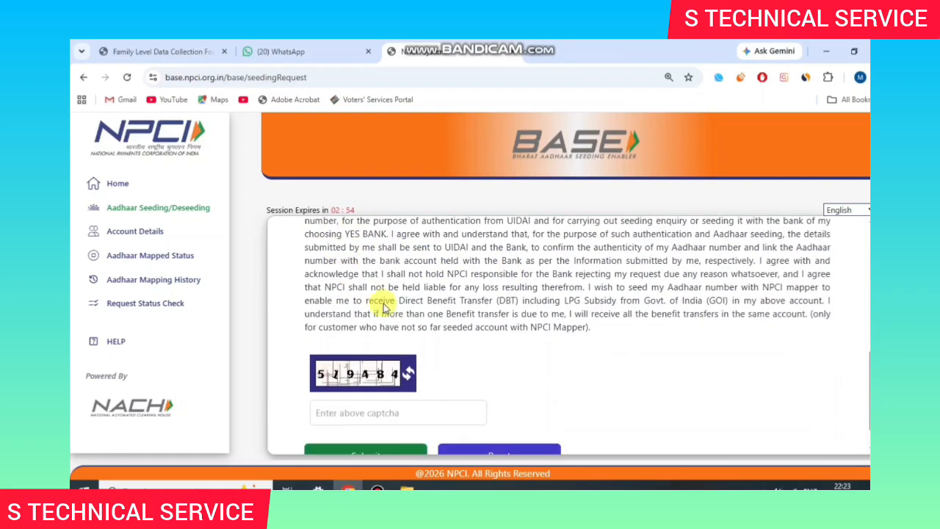
scroll(383, 307, down, 1)
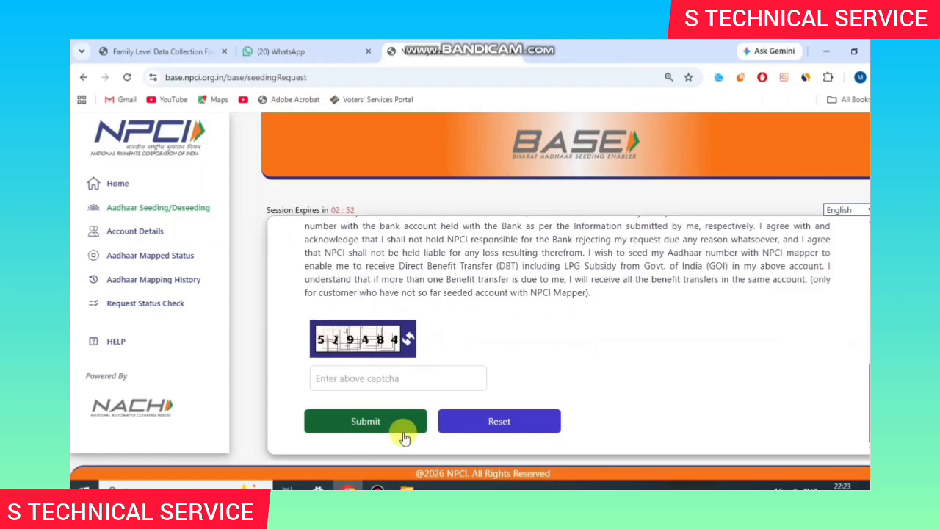
click(377, 489)
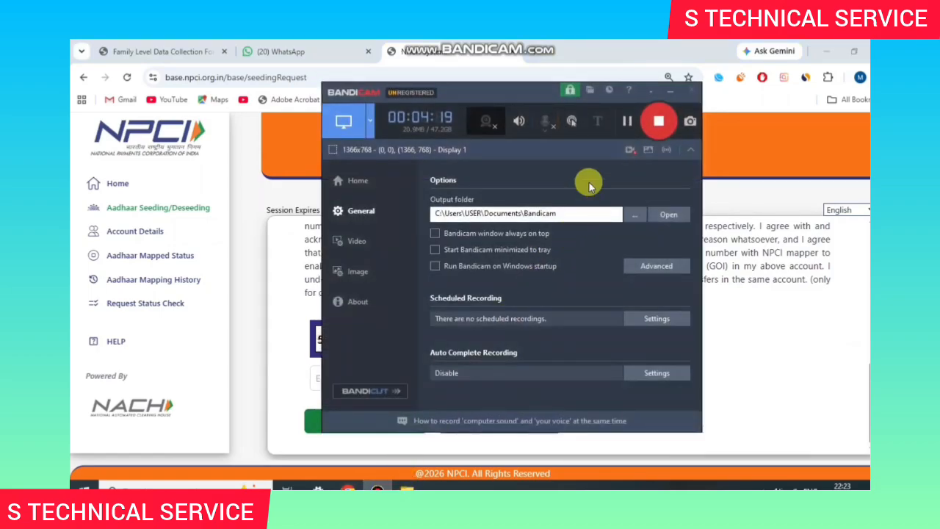
Step: Accept the Terms and Conditions to continue to OTP verification
click(626, 120)
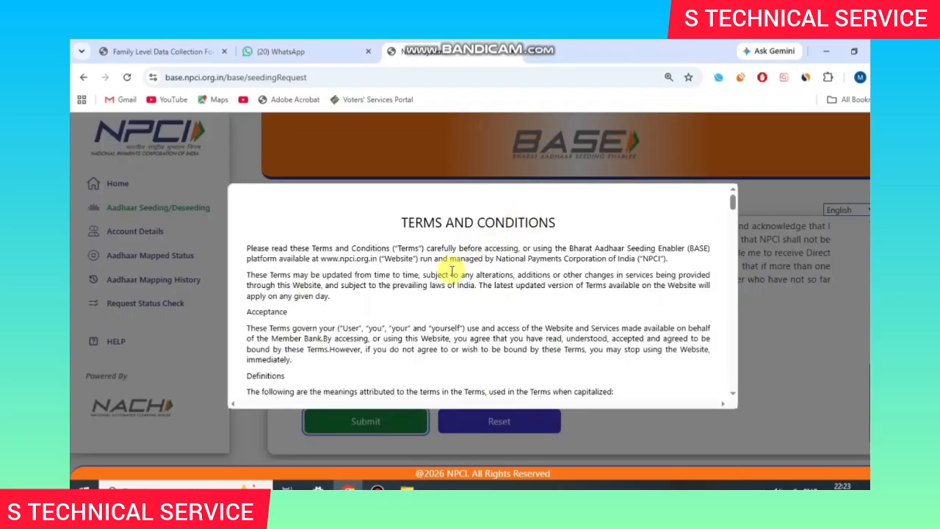
scroll(485, 306, down, 10)
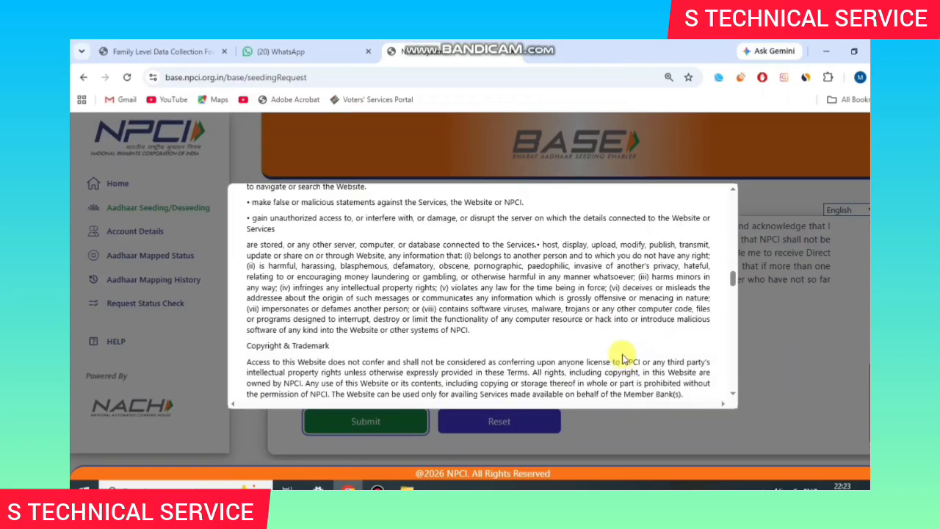
scroll(621, 355, down, 15)
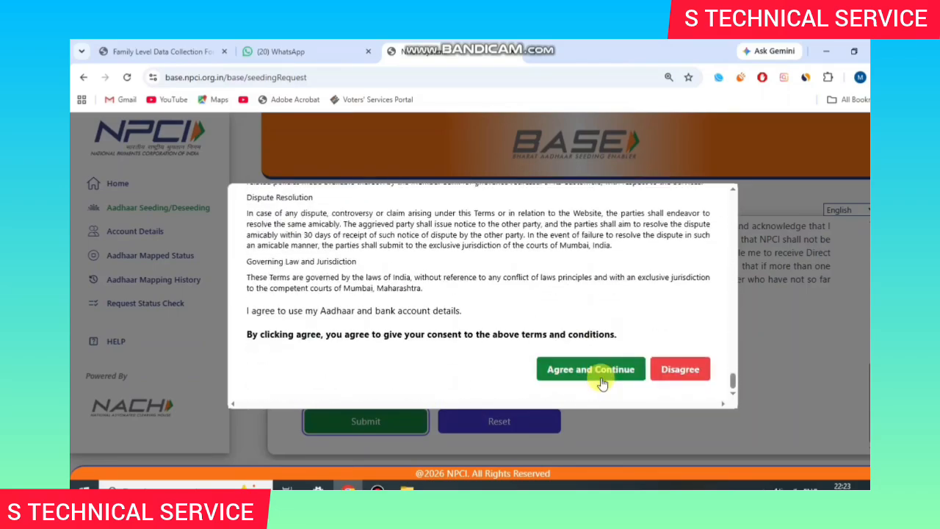
click(600, 375)
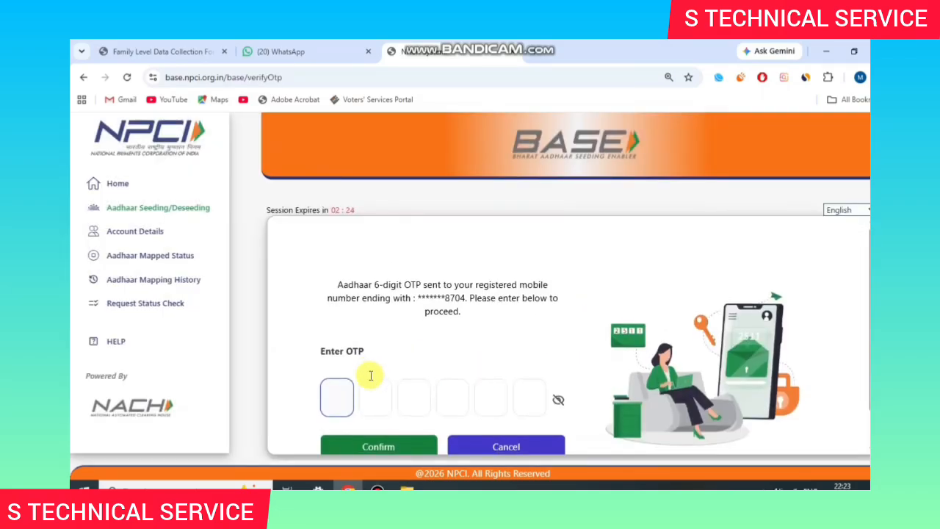
Step: Enter the six-digit Aadhaar OTP and confirm it
scroll(371, 376, down, 1)
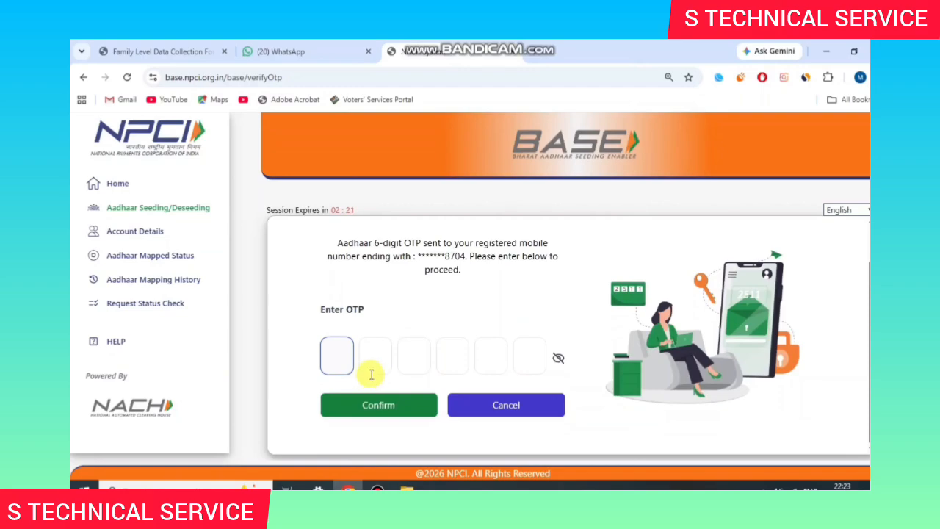
text(1)
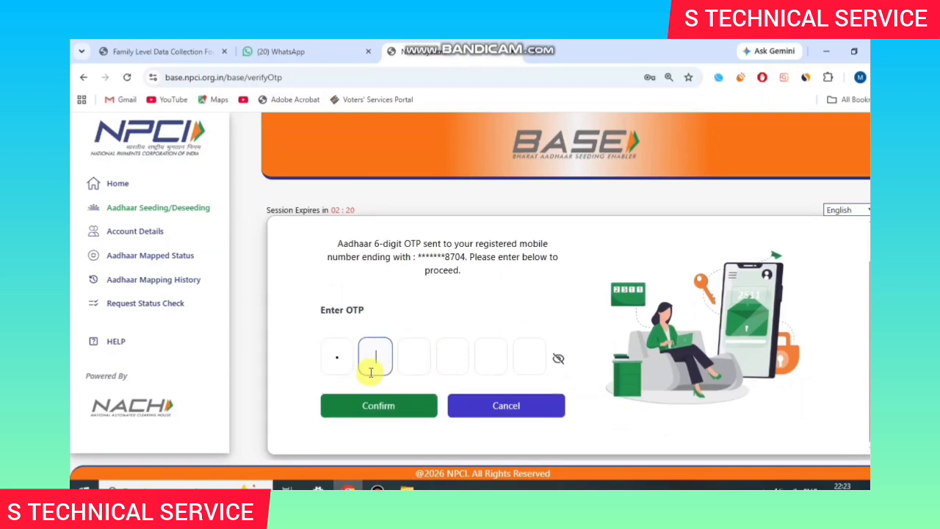
text(1)
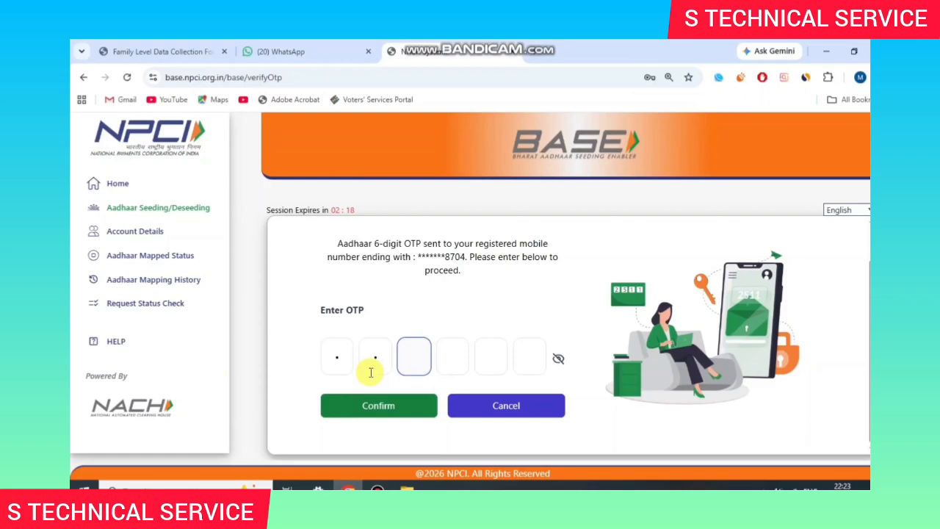
text(1111)
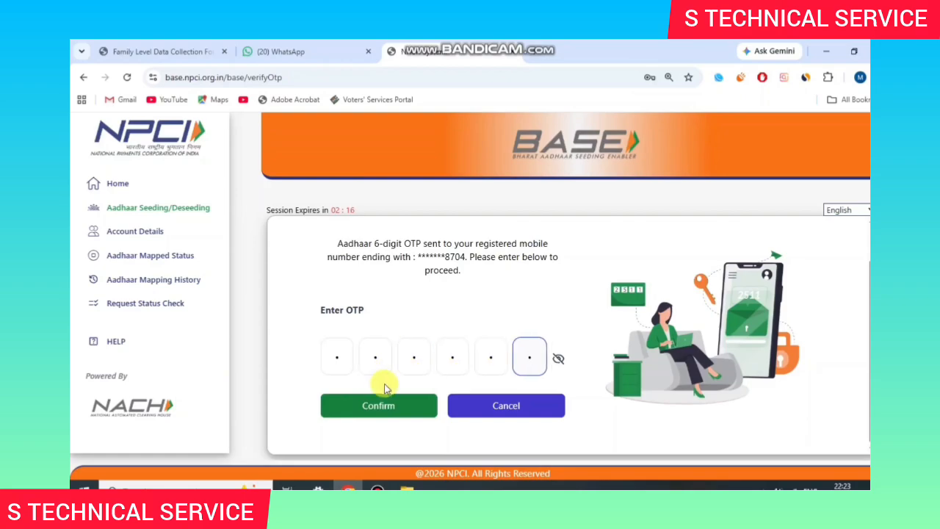
click(399, 403)
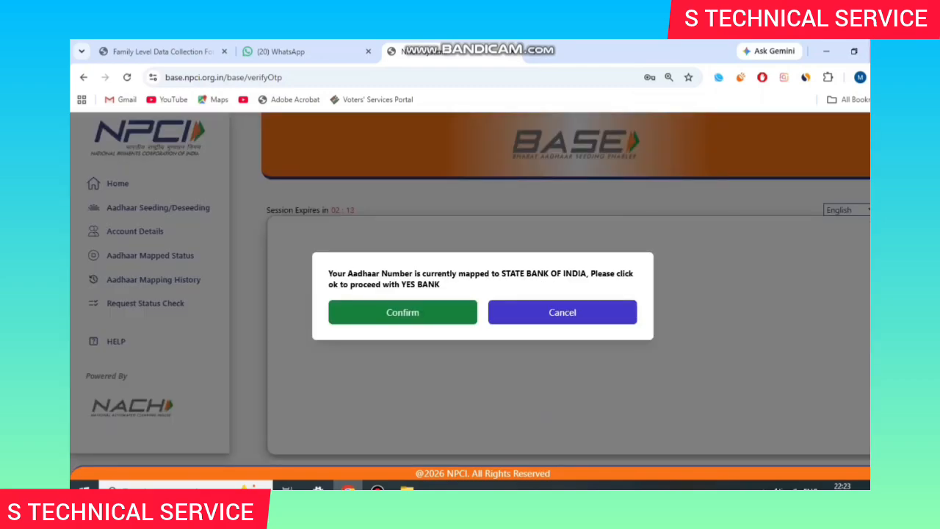
Step: Review the notice that the Aadhaar mapping moves from State Bank of India to YES BANK
drag(500, 274, 559, 274)
click(611, 275)
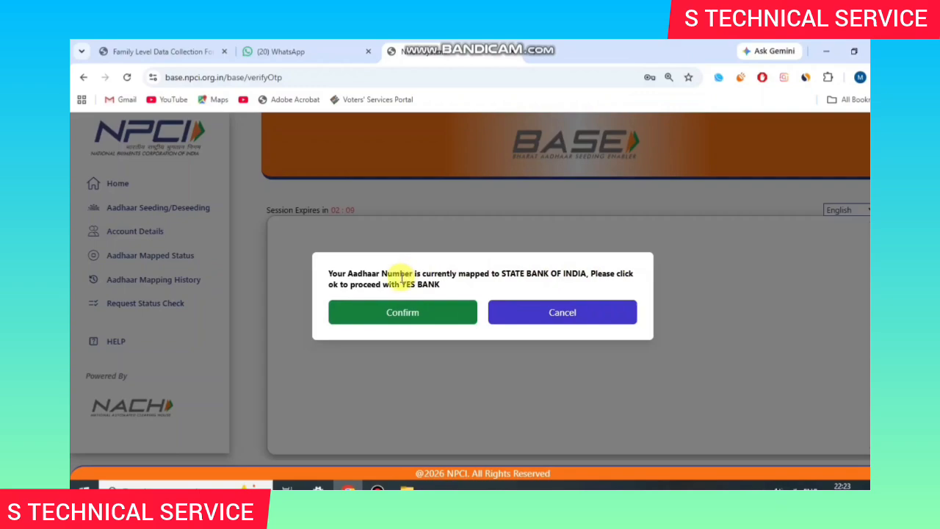
drag(402, 281, 454, 274)
click(444, 284)
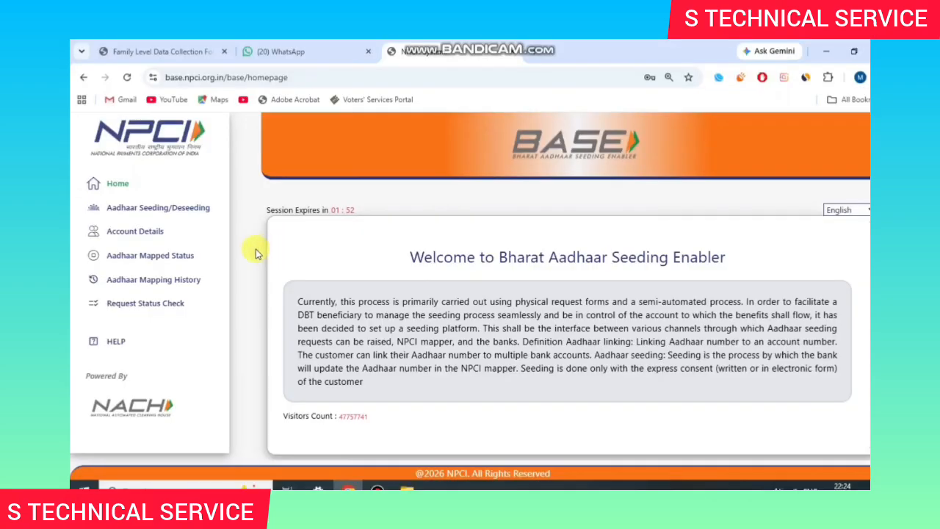
click(152, 257)
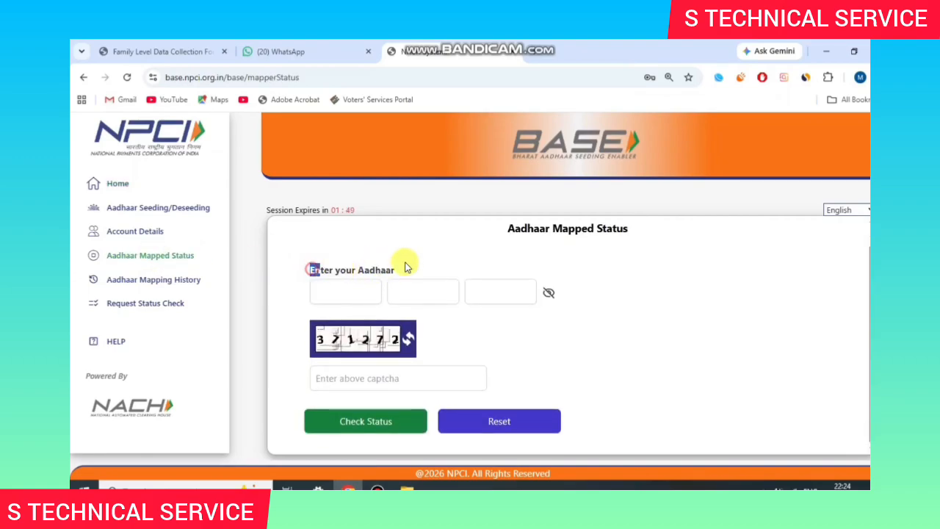
click(408, 263)
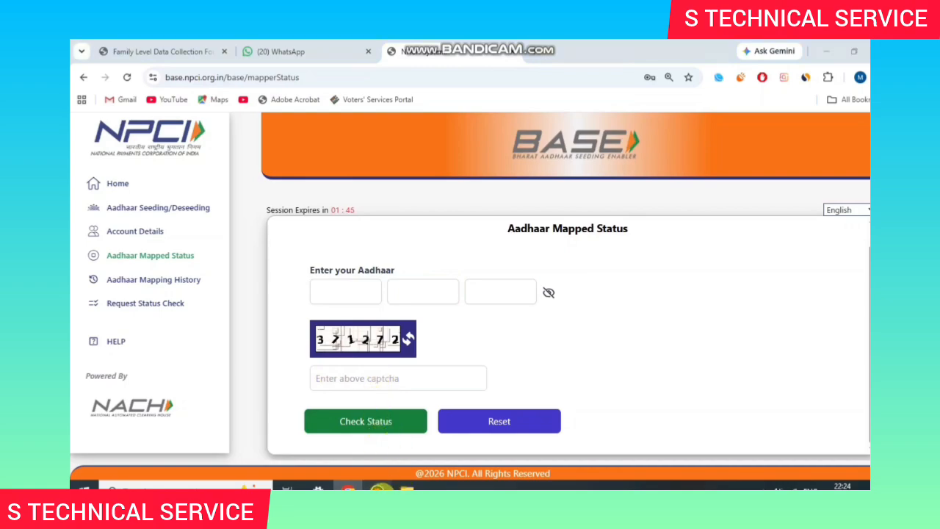
click(377, 488)
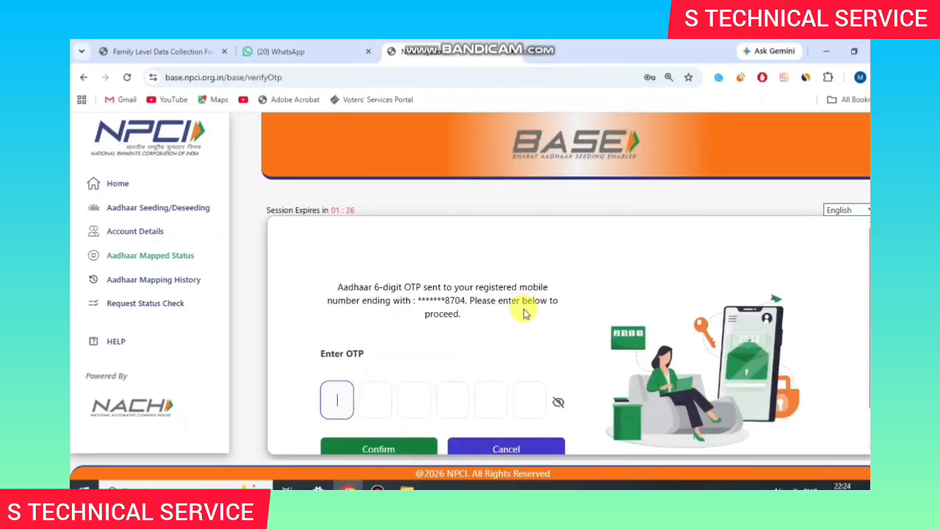
scroll(487, 334, down, 1)
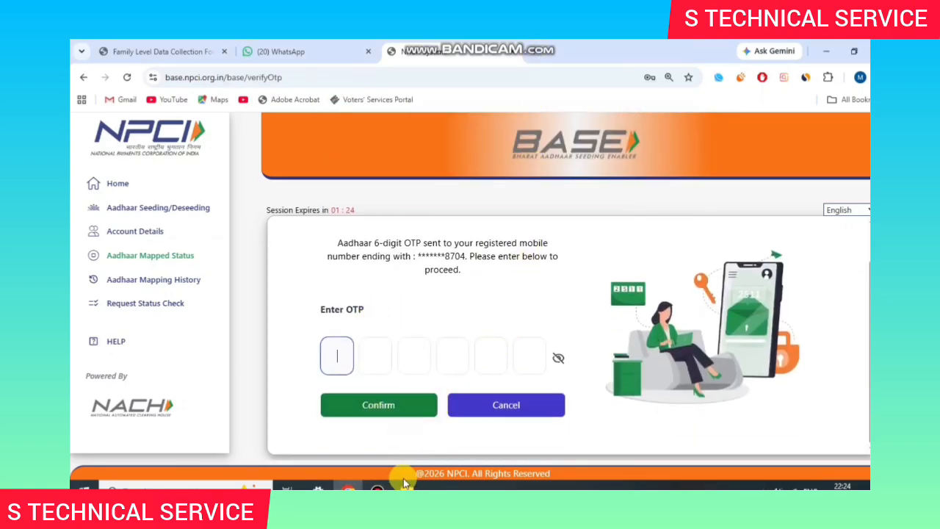
click(373, 488)
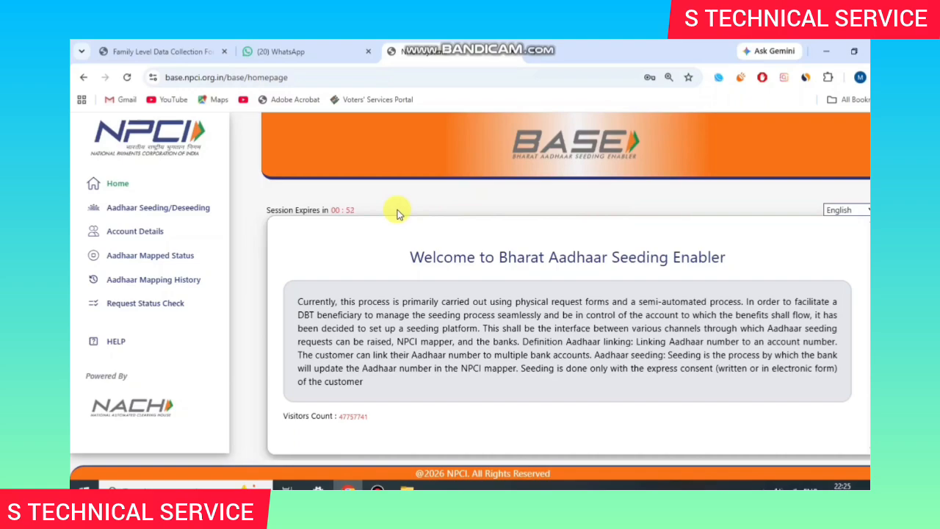
Step: Bring up the Account Details page asking for an Aadhaar number and captcha
click(132, 239)
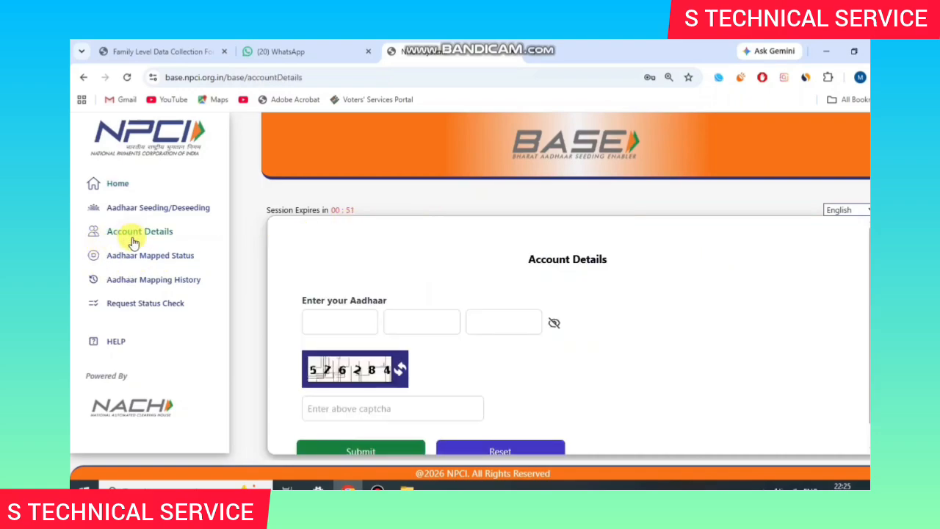
scroll(327, 279, down, 1)
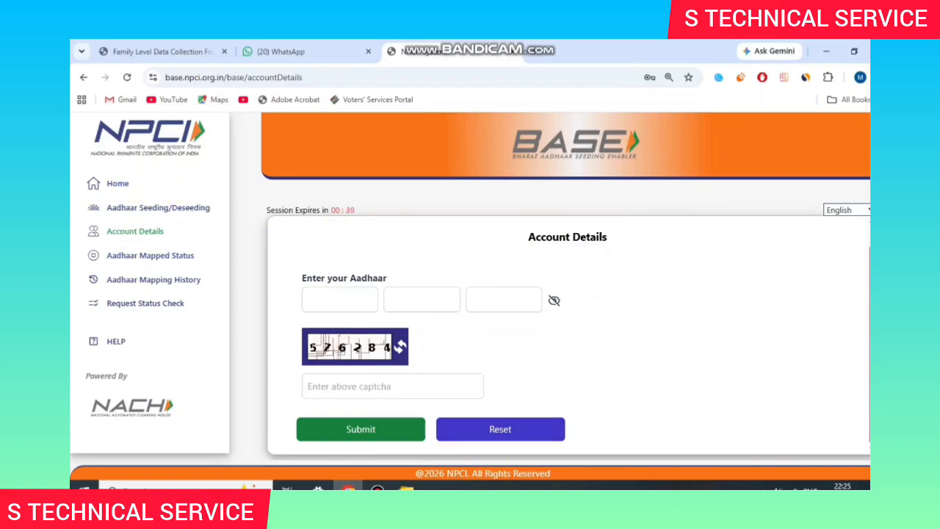
click(393, 486)
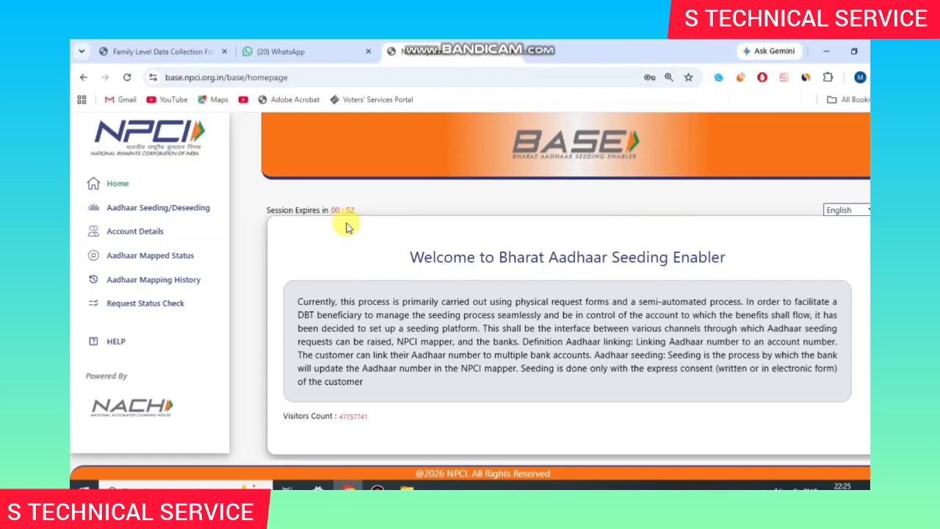
click(129, 237)
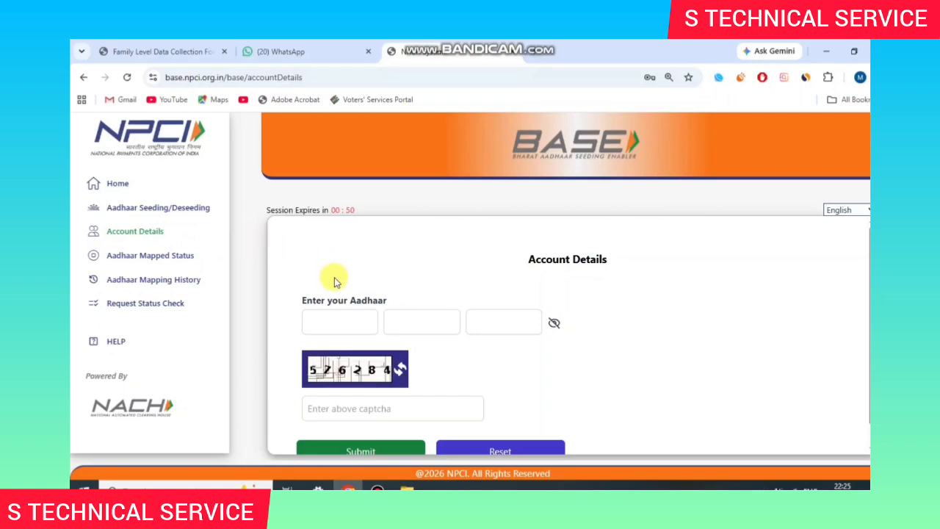
scroll(331, 281, down, 1)
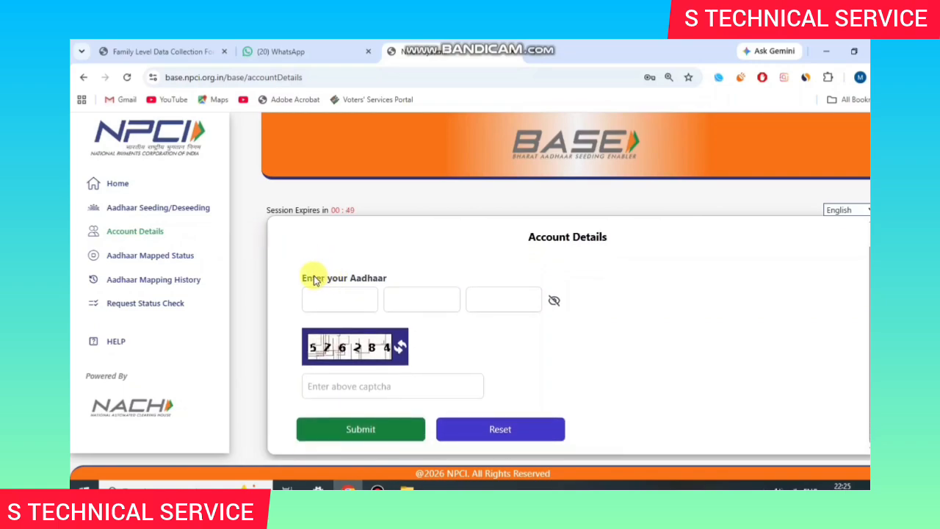
drag(304, 277, 369, 276)
click(370, 276)
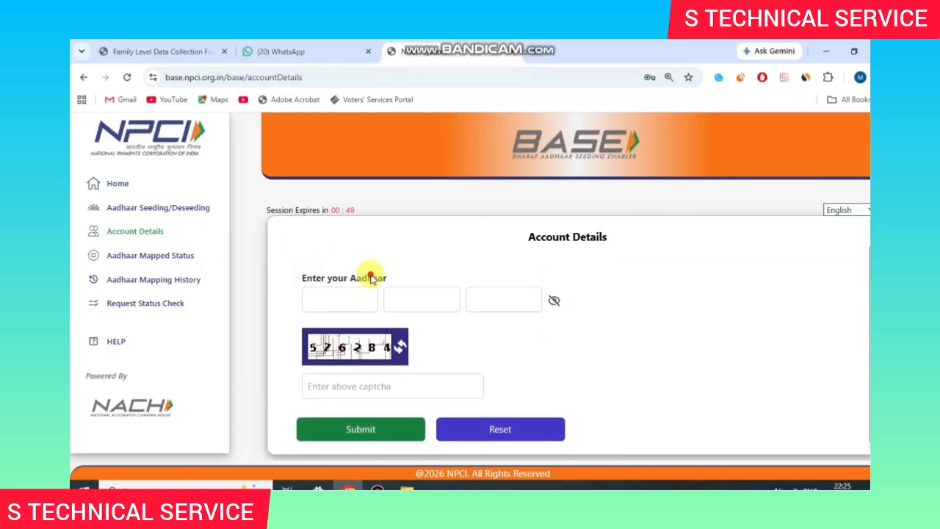